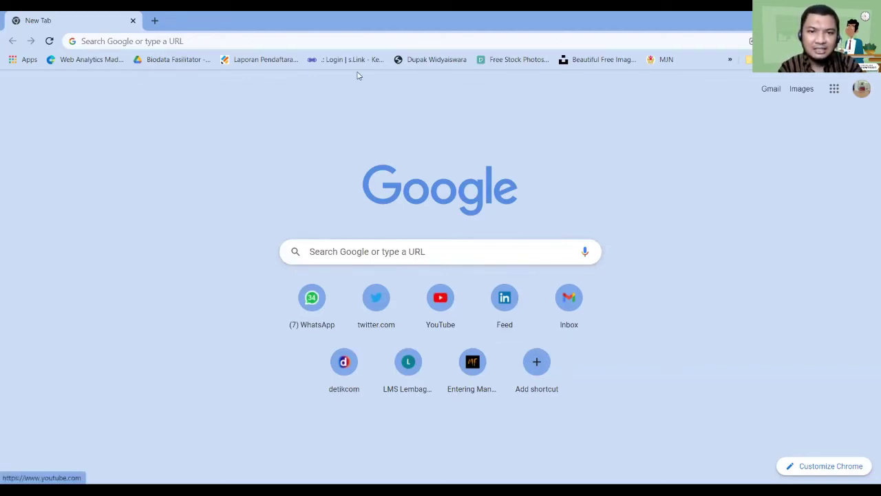
Go to the mendeley.com website
key(ctrl+l)
text(mendele)
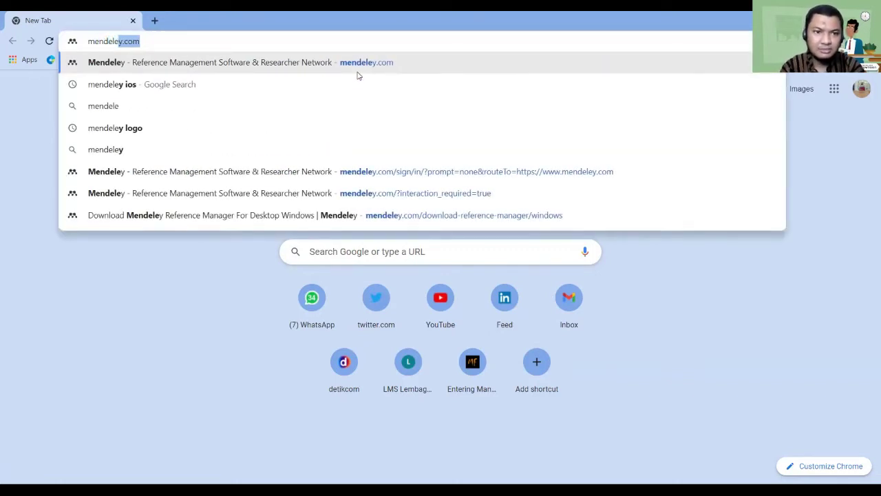
key(Return)
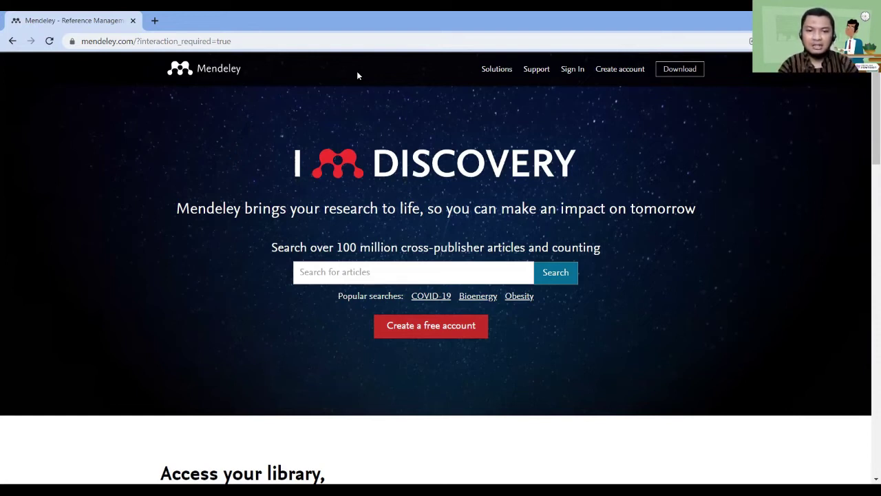
Search Mendeley articles for COVID-19, then return to the Mendeley home page
click(416, 271)
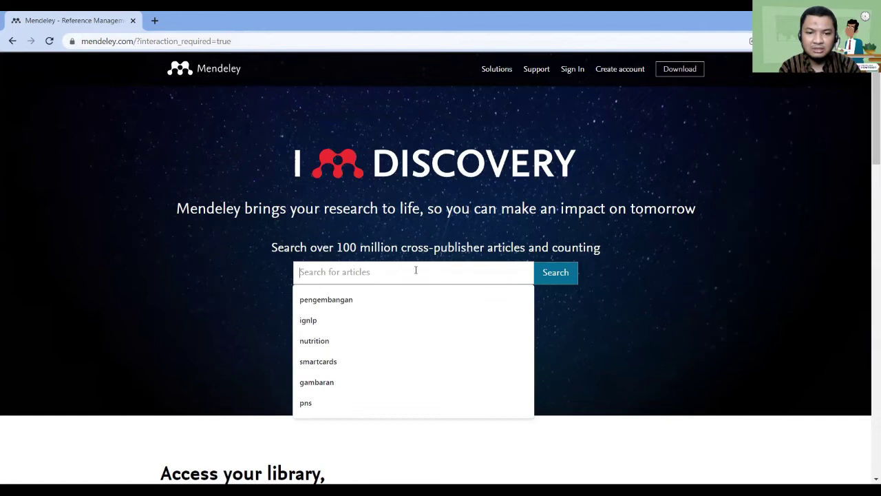
text(COVID)
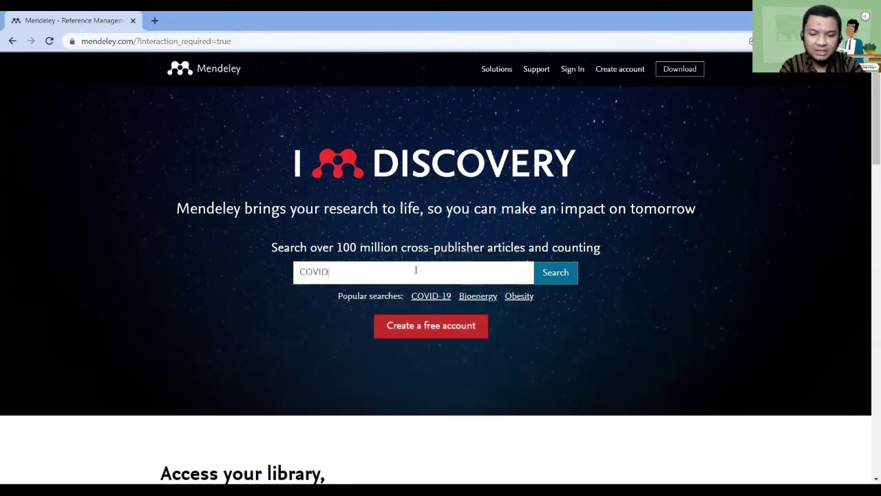
text(-19)
key(Return)
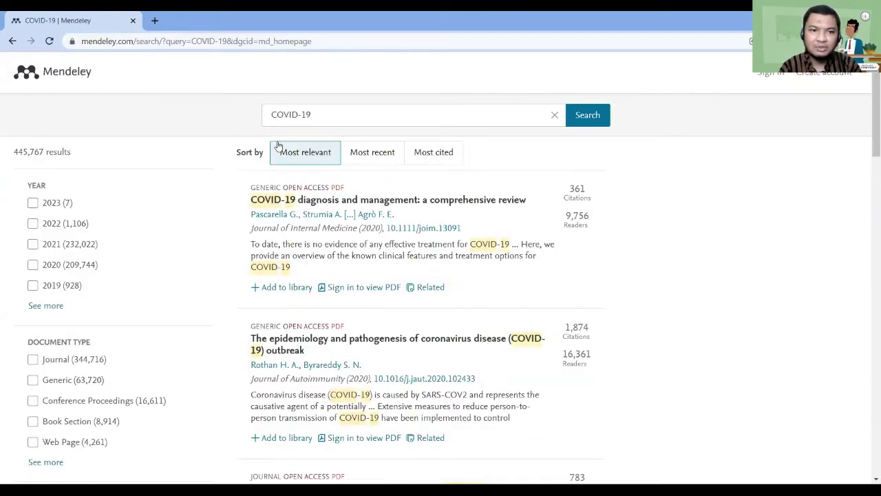
click(79, 75)
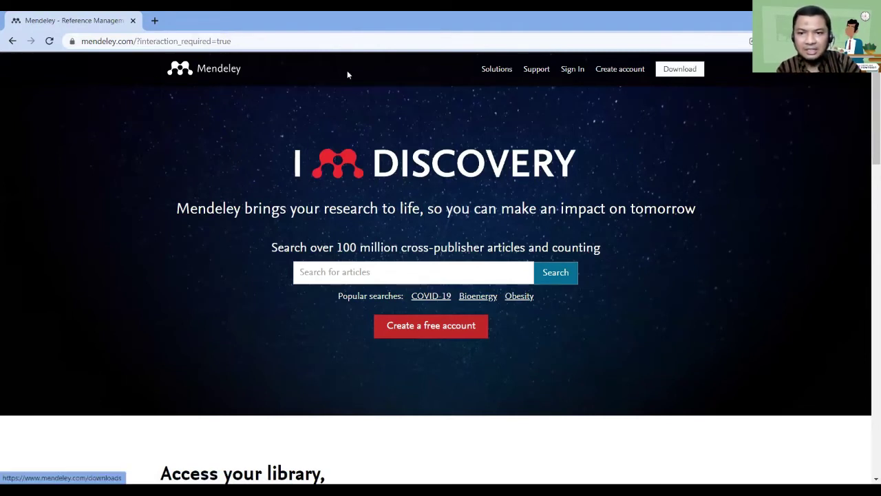
Download Mendeley Reference Manager for Windows, then view the Mendeley Desktop information page
key(Return)
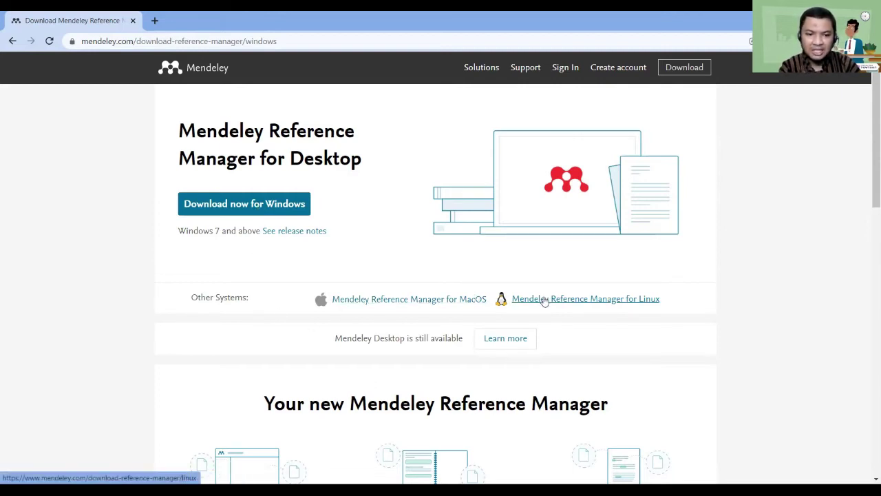
click(269, 212)
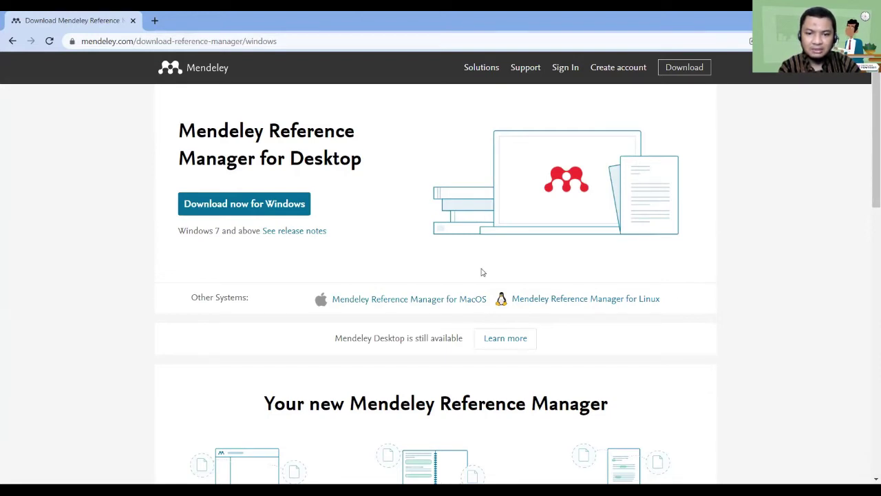
click(506, 341)
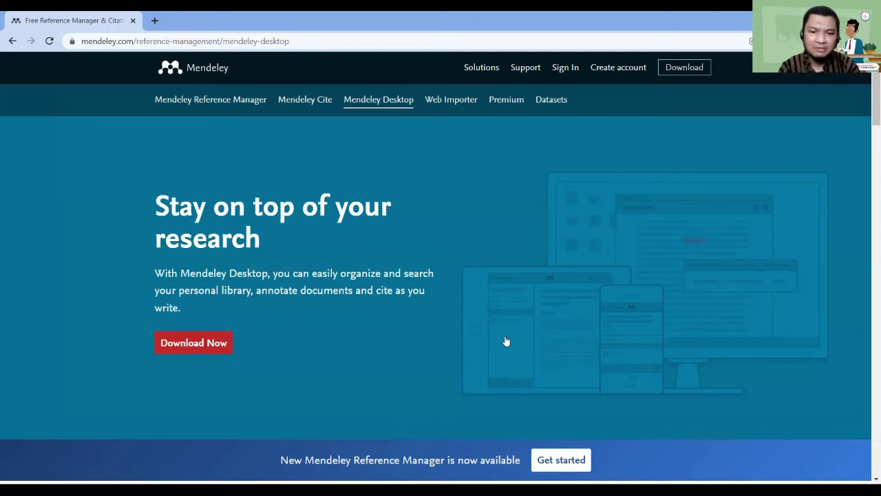
Download Mendeley Desktop for Windows, then begin creating a Mendeley account
click(217, 348)
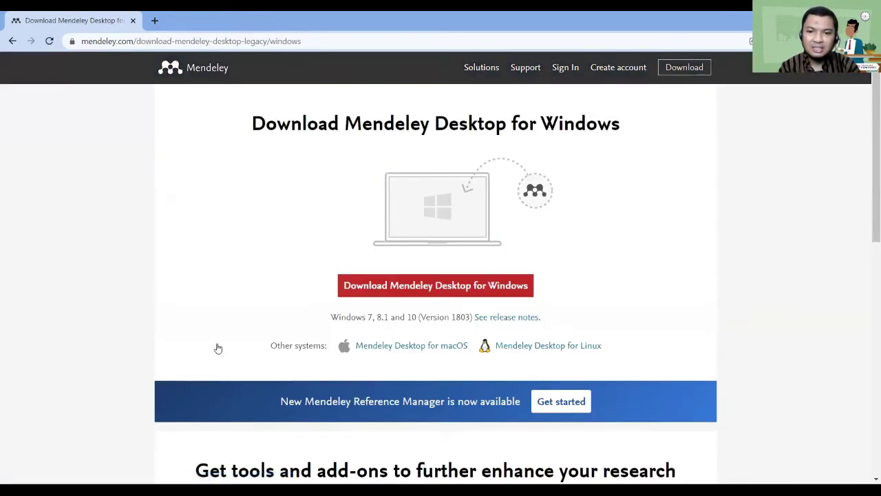
click(390, 286)
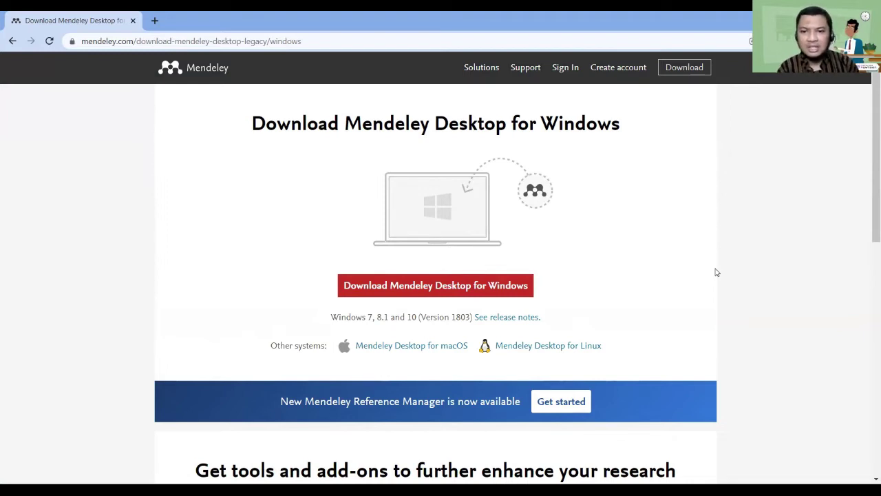
click(632, 74)
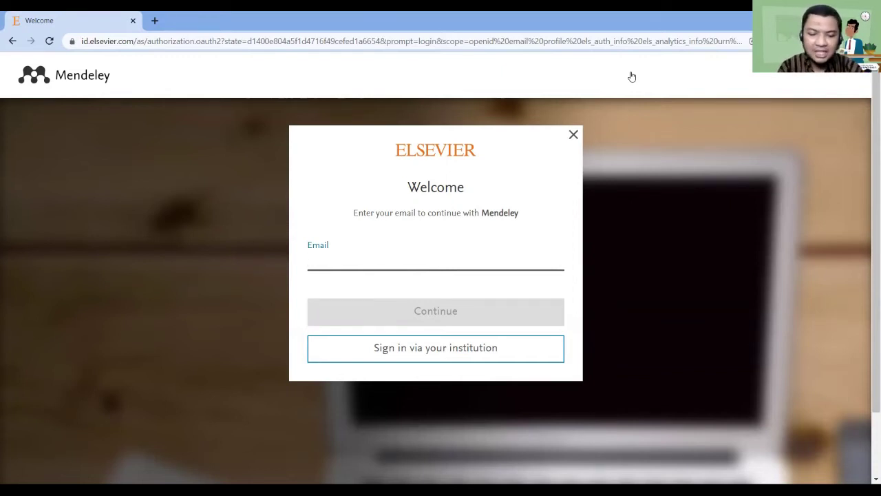
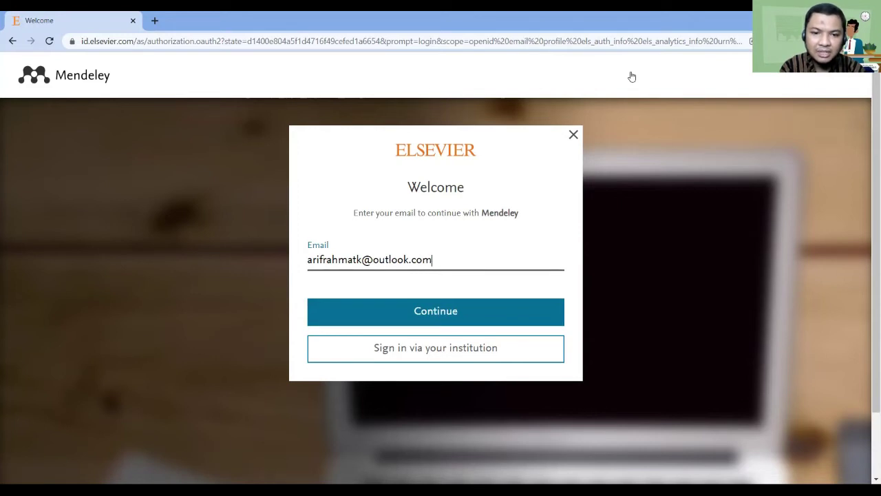
Enter the account e-mail address, then fill in the given name and family name
key(Return)
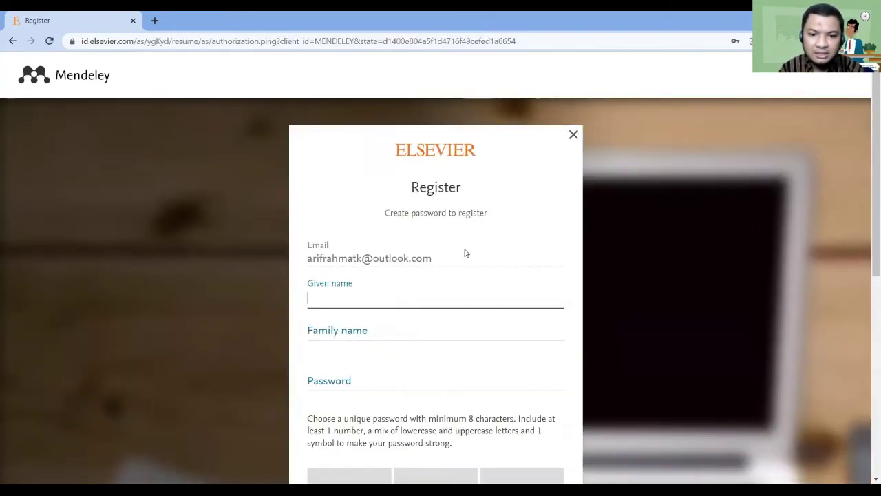
scroll(466, 253, down, 2)
key(Down)
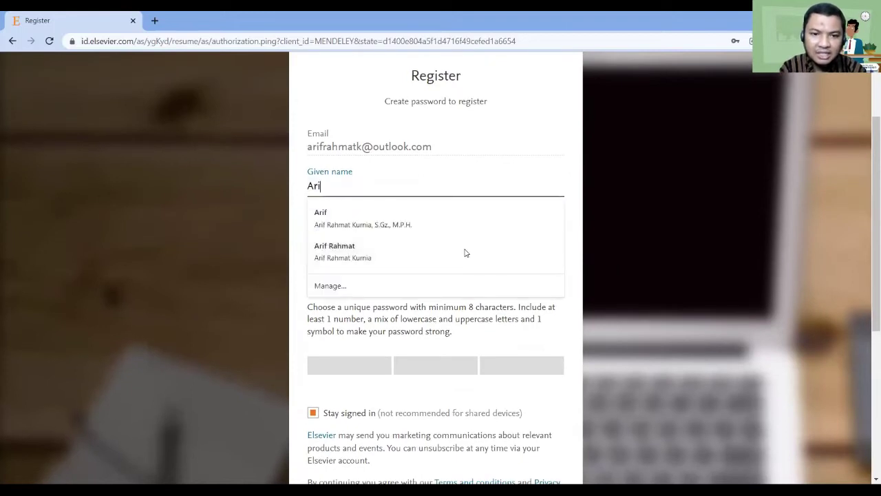
key(Tab)
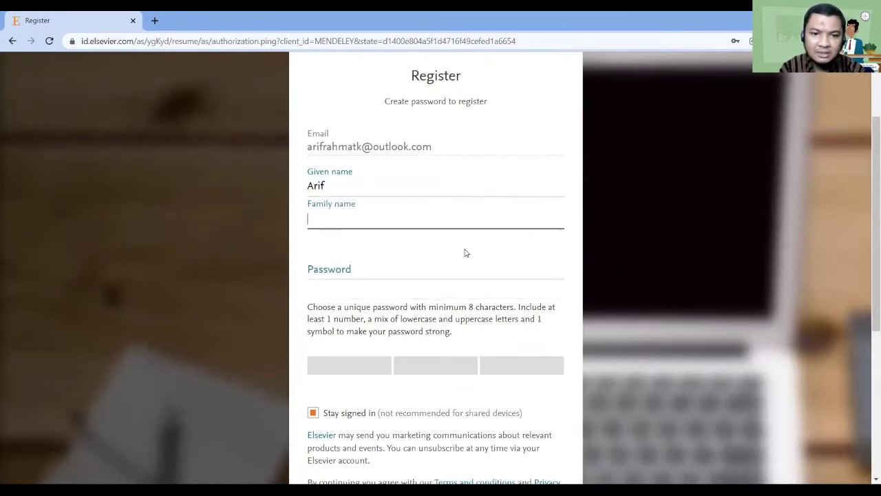
key(Down)
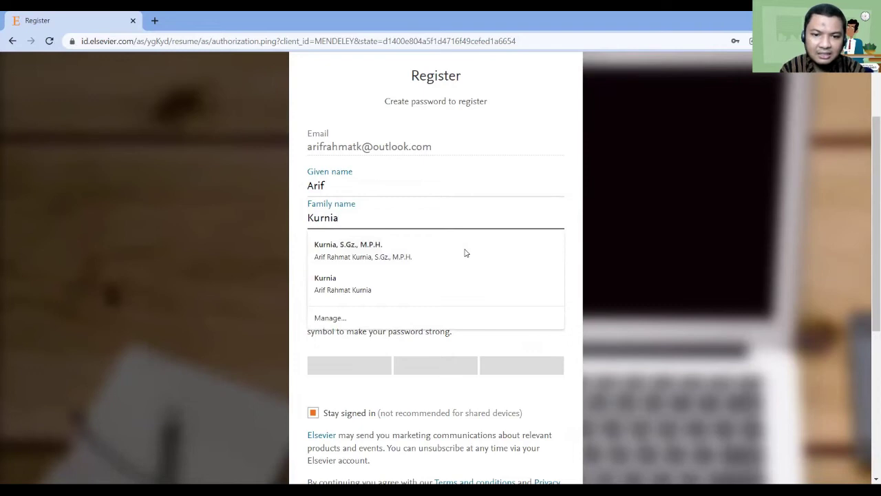
click(550, 278)
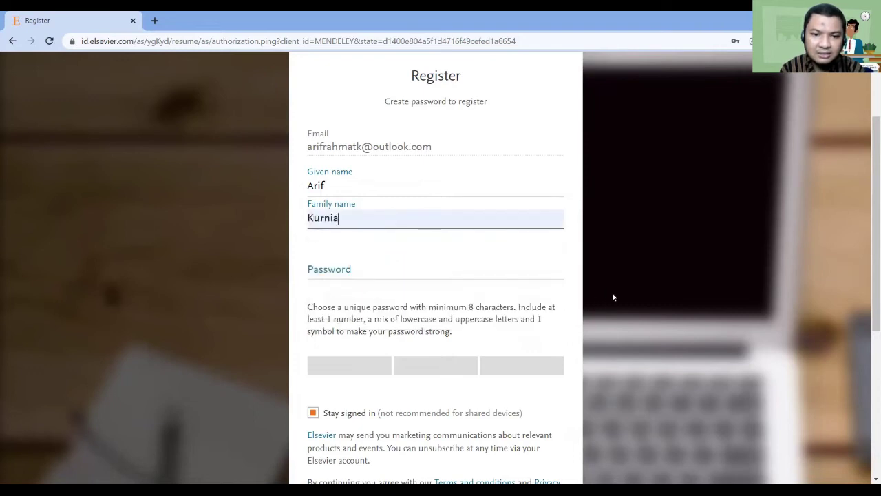
Use a suggested strong password, leave Stay signed in unticked, and register the account
click(387, 268)
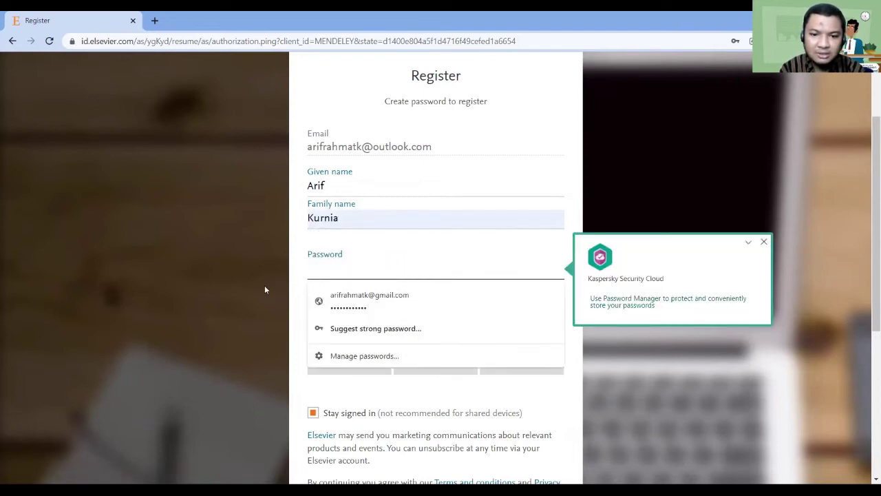
click(350, 331)
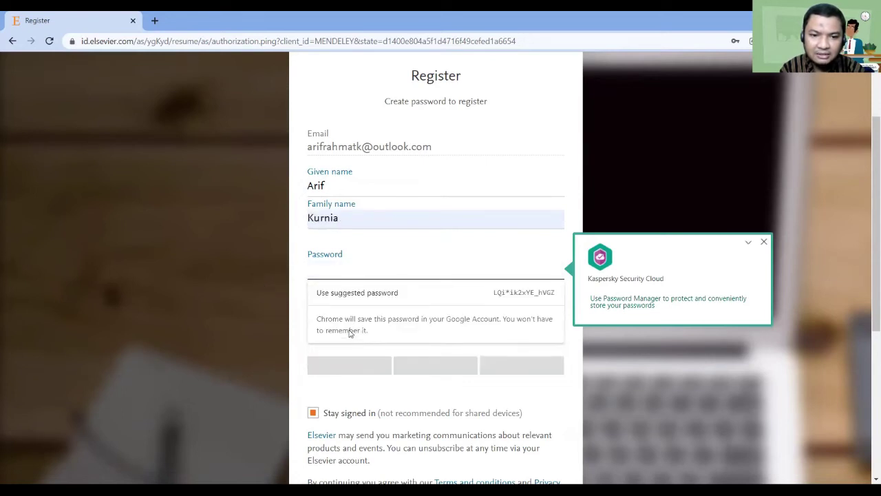
click(432, 300)
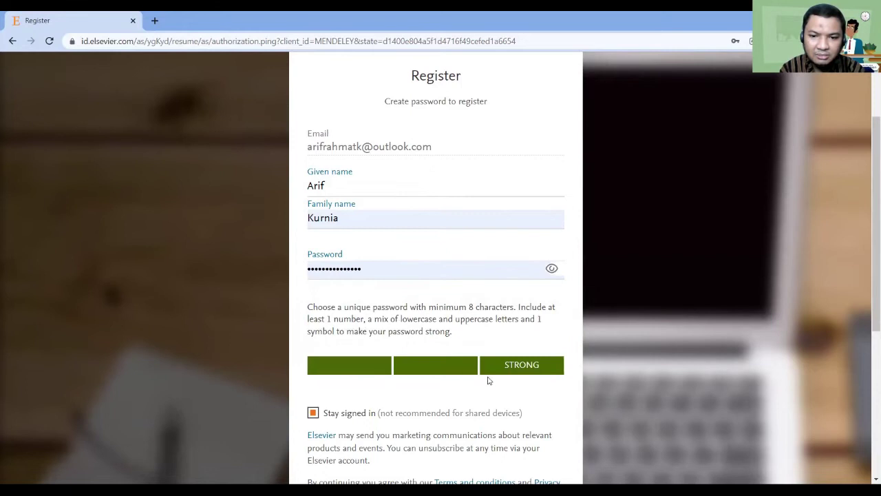
scroll(482, 344, down, 3)
click(313, 212)
click(314, 213)
click(313, 214)
click(314, 213)
click(314, 213)
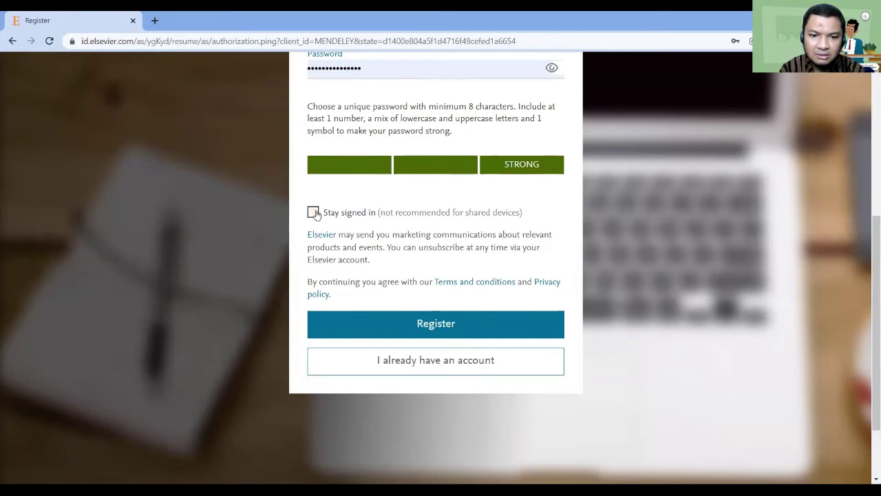
click(374, 331)
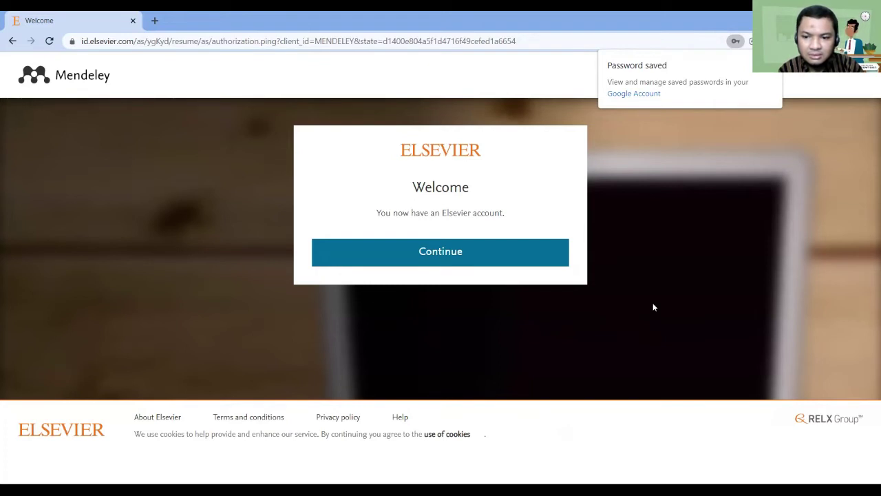
In Outlook, open the Welcome to Elsevier email and follow View your Elsevier account
key(alt+Tab)
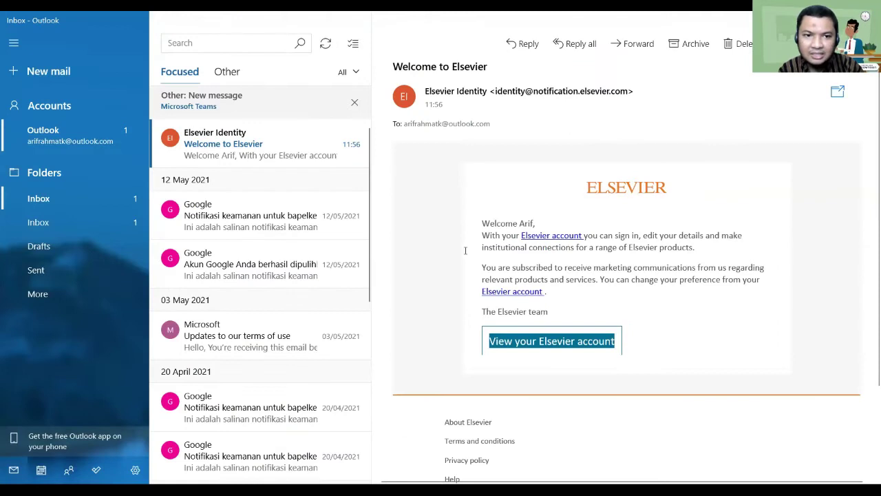
click(263, 145)
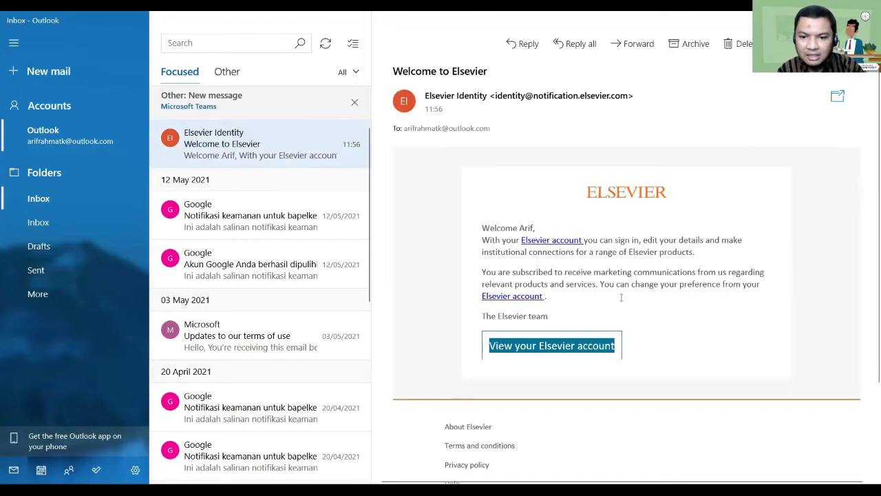
click(577, 350)
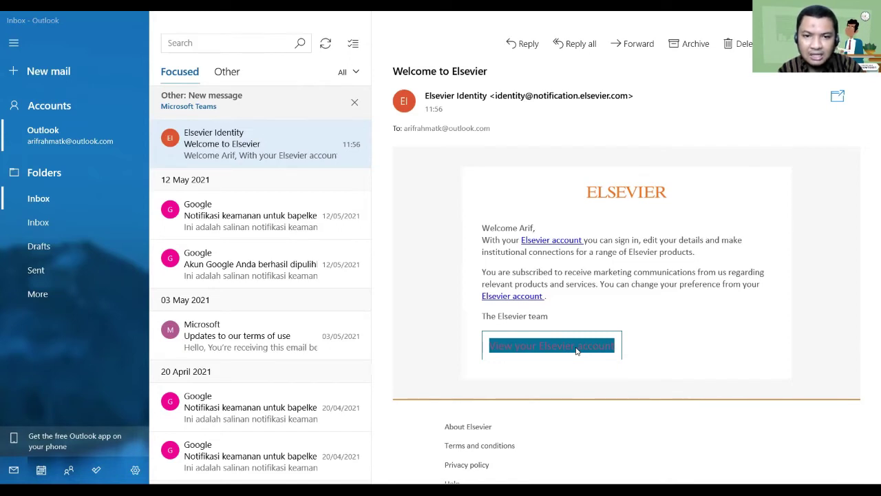
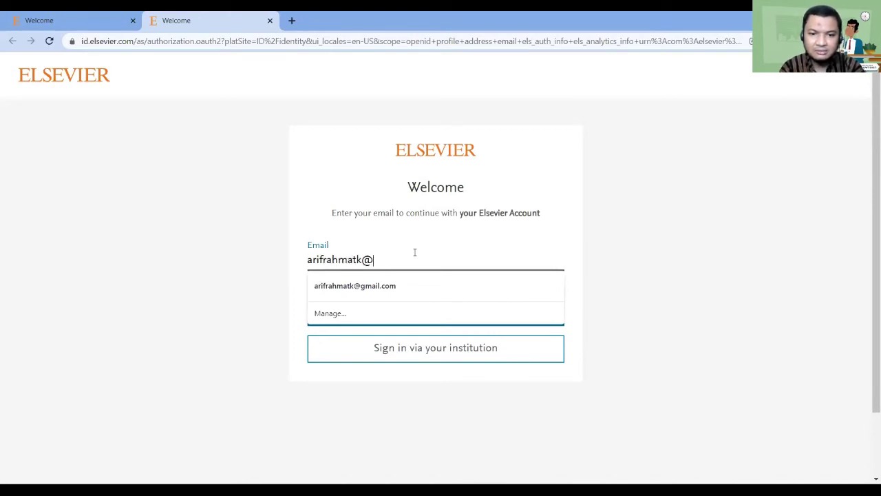
Sign in with the account e-mail, dismissing the Kaspersky notice and unticking Stay signed in
key(Return)
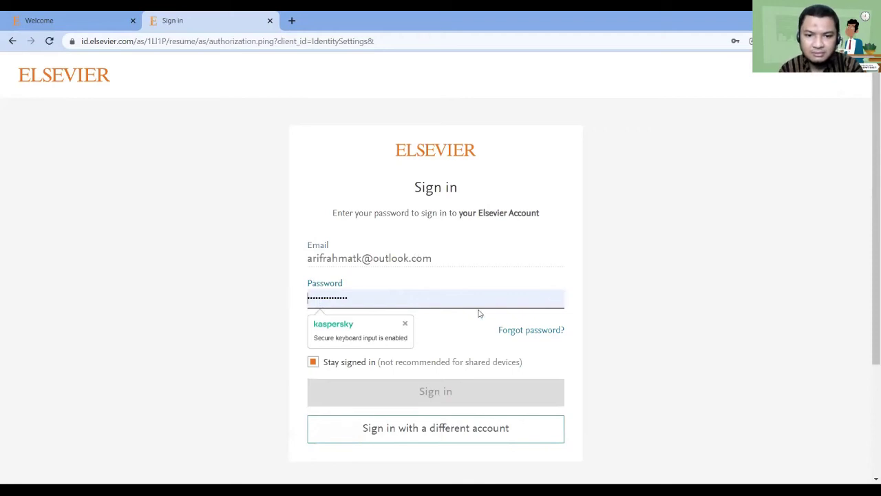
click(405, 324)
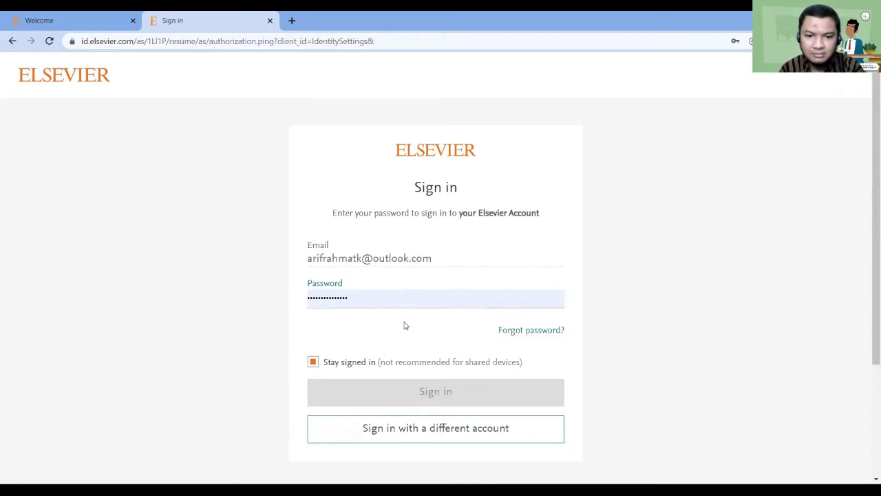
click(313, 362)
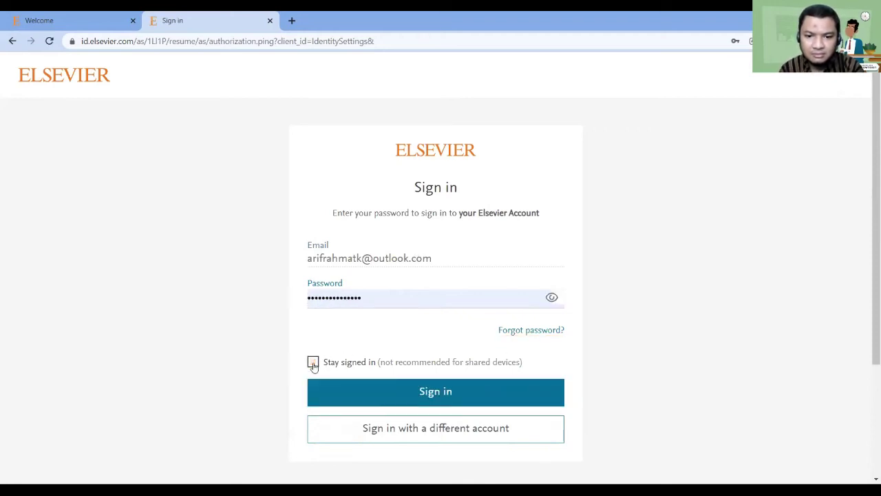
click(394, 393)
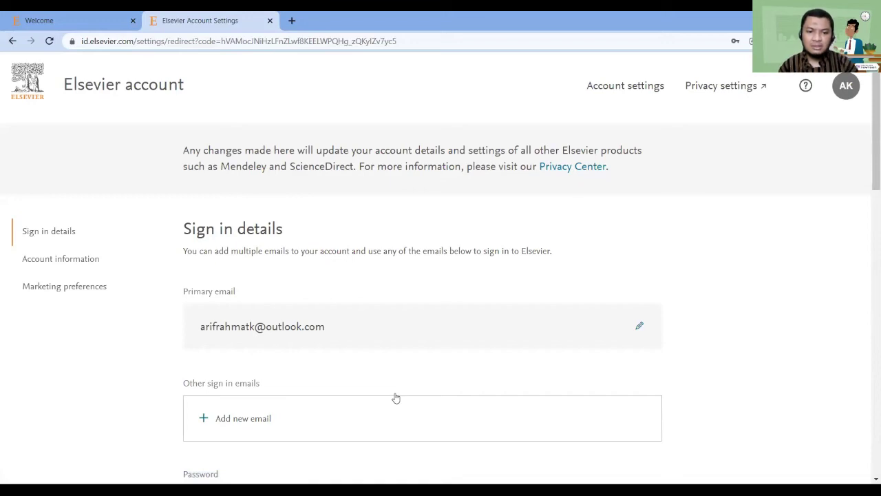
Unsubscribe from marketing communications under Marketing preferences, then close the account settings tab
scroll(396, 397, down, 7)
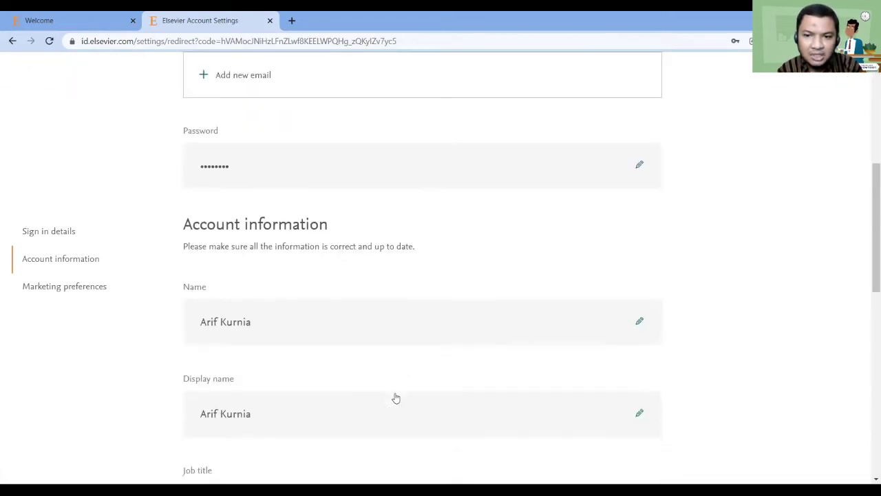
scroll(394, 398, down, 7)
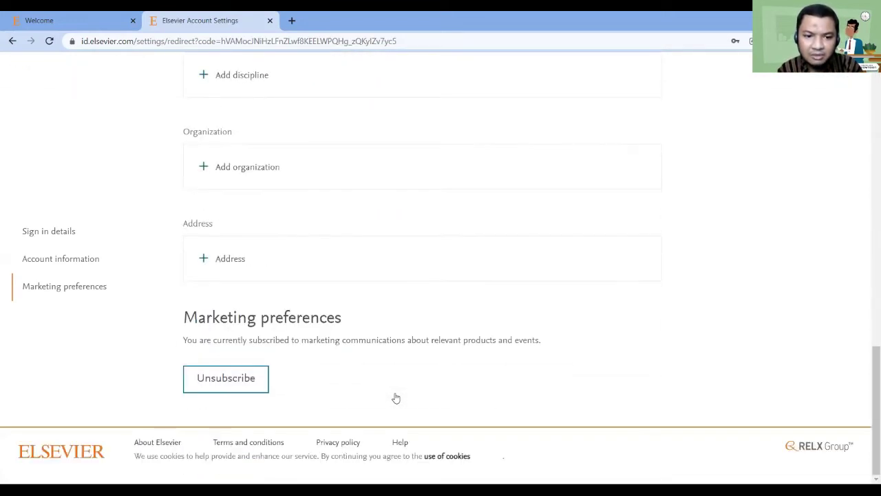
scroll(442, 331, up, 9)
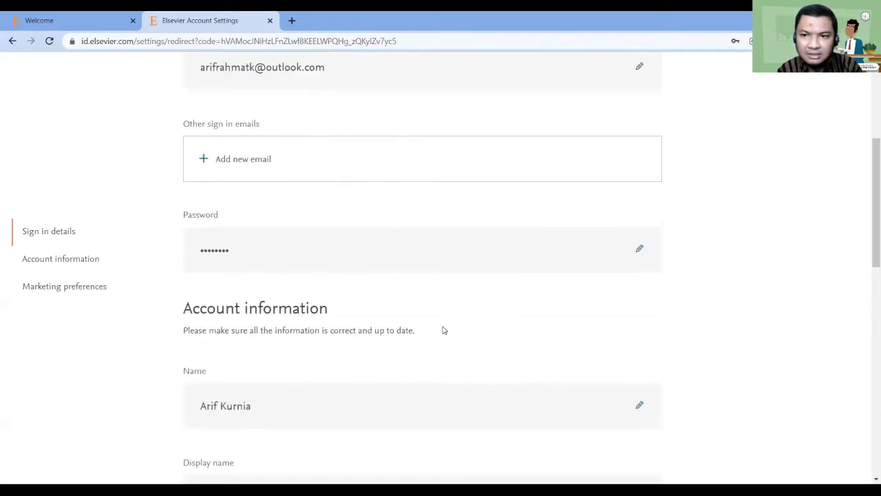
scroll(442, 330, down, 8)
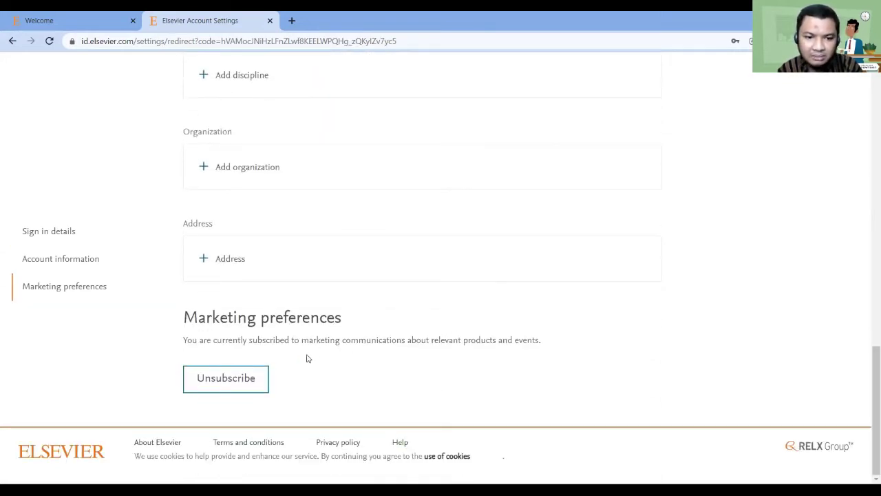
click(251, 373)
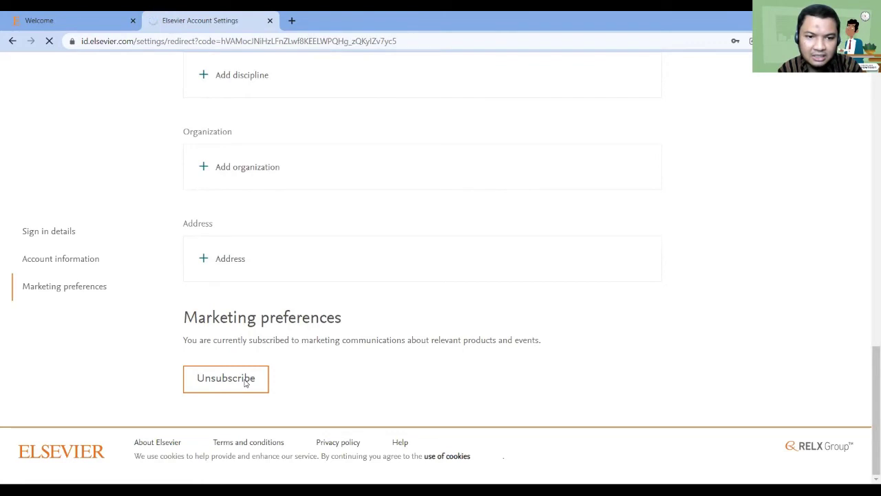
scroll(358, 372, up, 13)
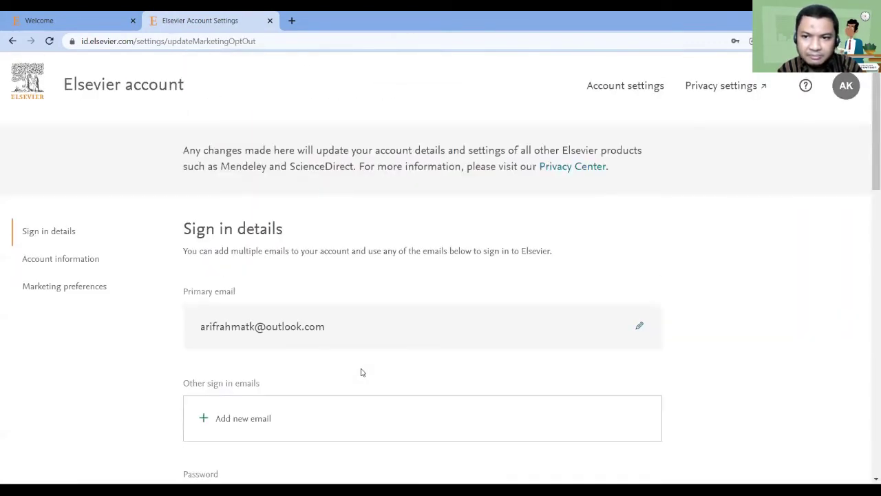
scroll(363, 372, down, 1)
scroll(363, 372, up, 1)
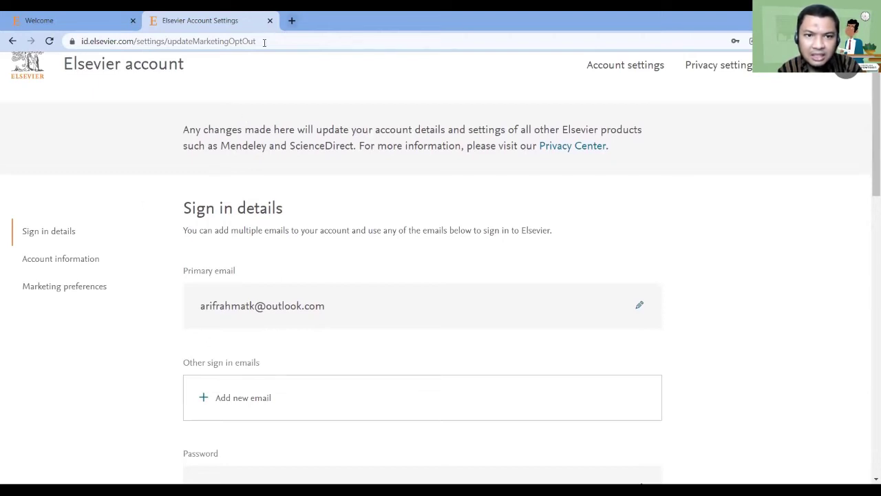
scroll(312, 177, down, 4)
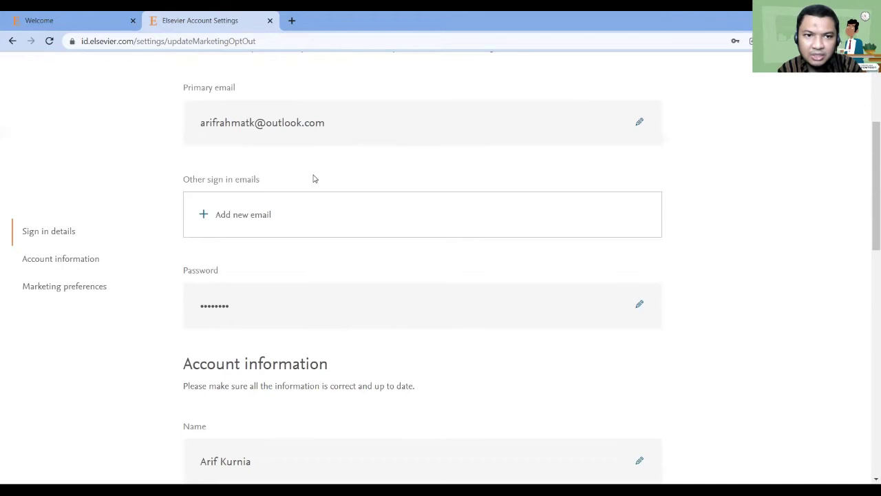
key(ctrl+w)
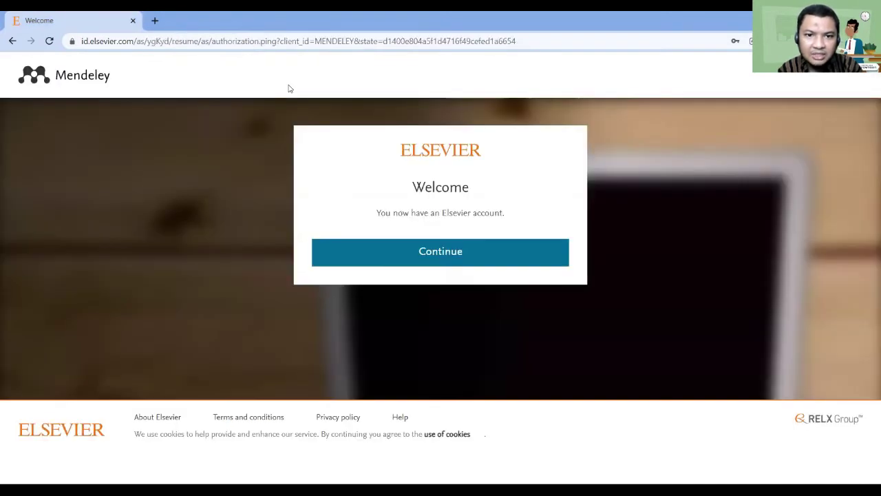
On mendeley.com, sign in with the Elsevier account and accept creating the Mendeley account
key(ctrl+l)
text(mendeley.com)
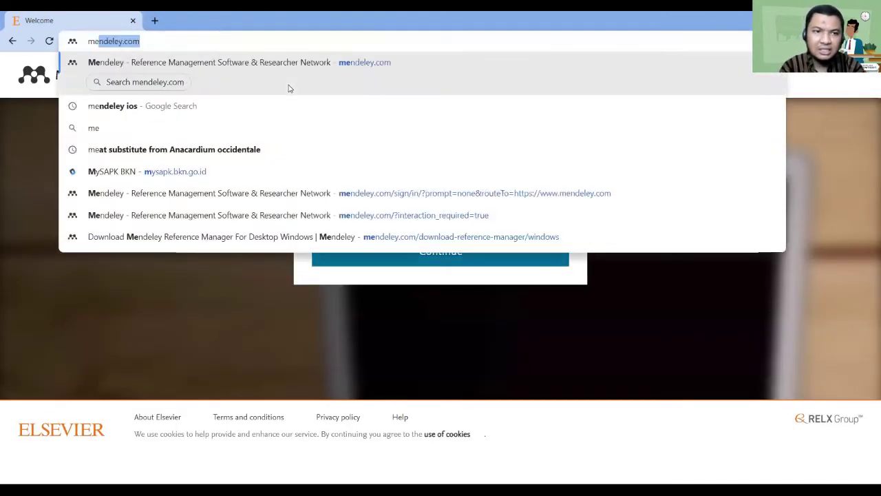
key(Return)
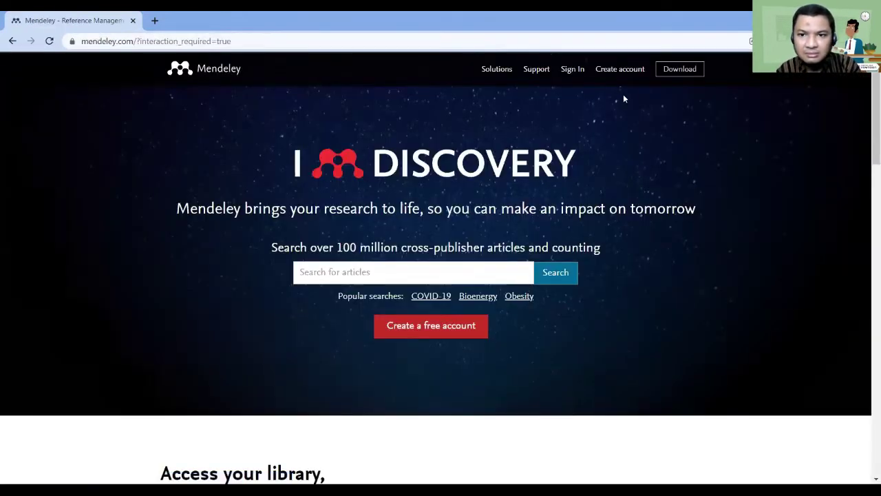
click(578, 71)
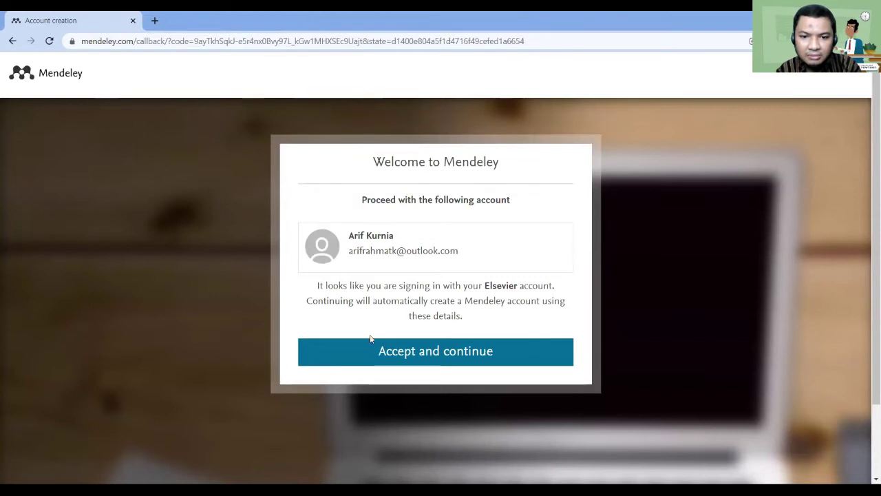
click(390, 354)
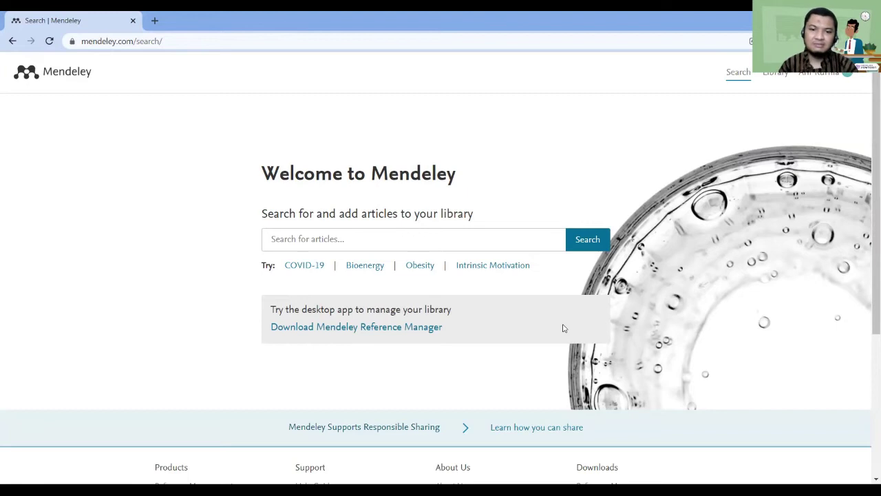
Search Obesity, add the 'Obesity and overweight' article to the library, and view it there
click(411, 267)
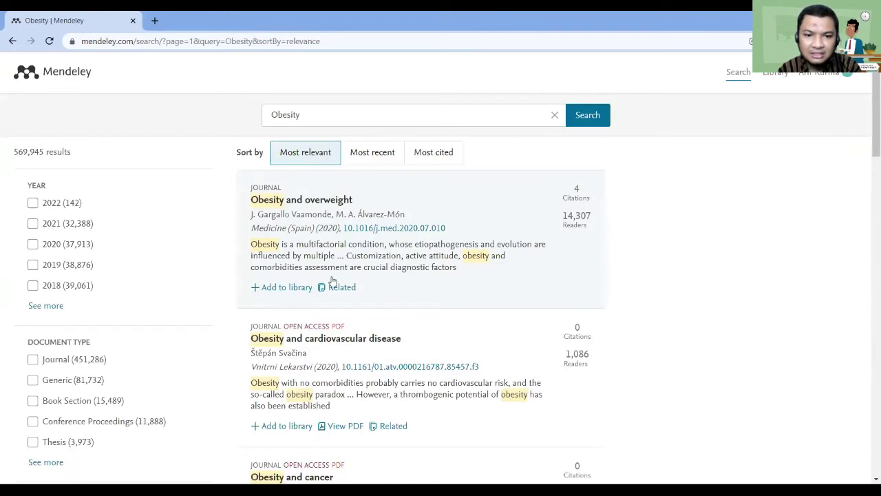
click(284, 290)
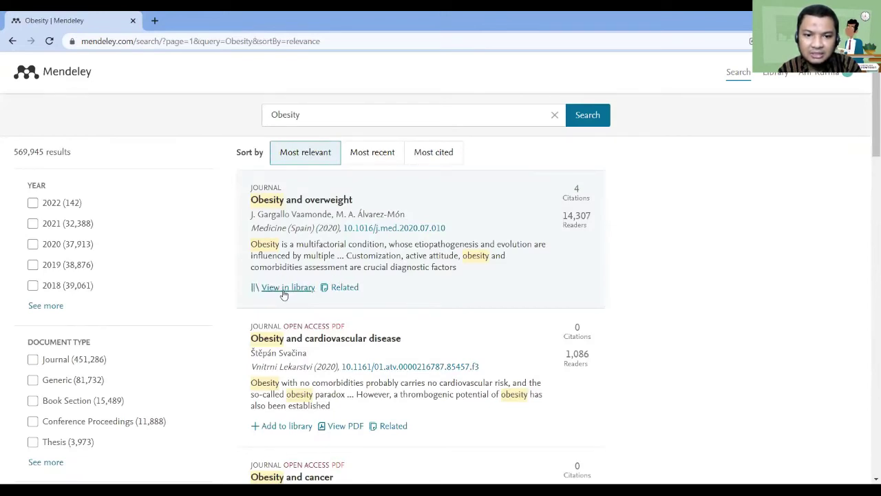
click(288, 288)
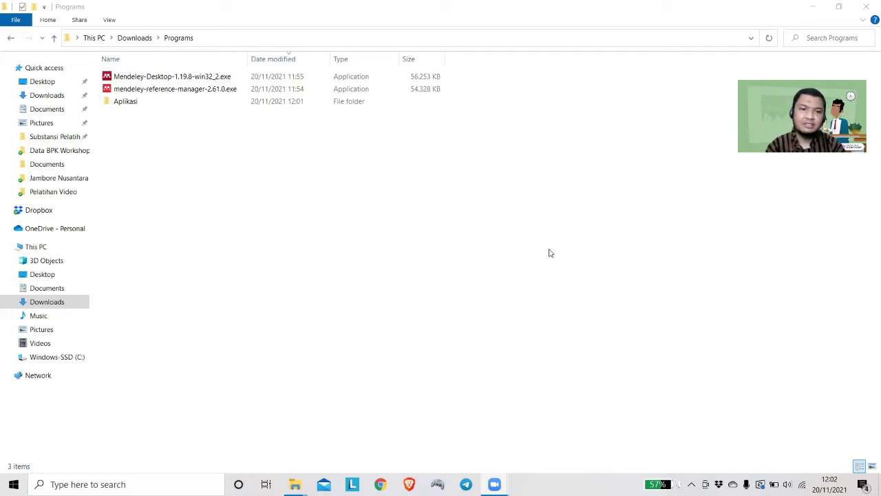
Select mendeley-reference-manager-2.61.0.exe in the Downloads\Programs folder
click(191, 92)
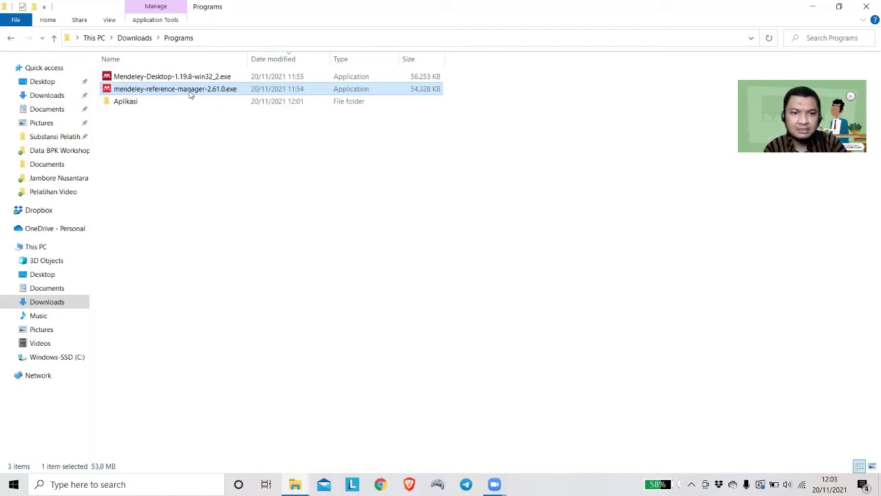
Install Mendeley Reference Manager 2.61.0 as administrator for the current user only and launch it
right_click(190, 92)
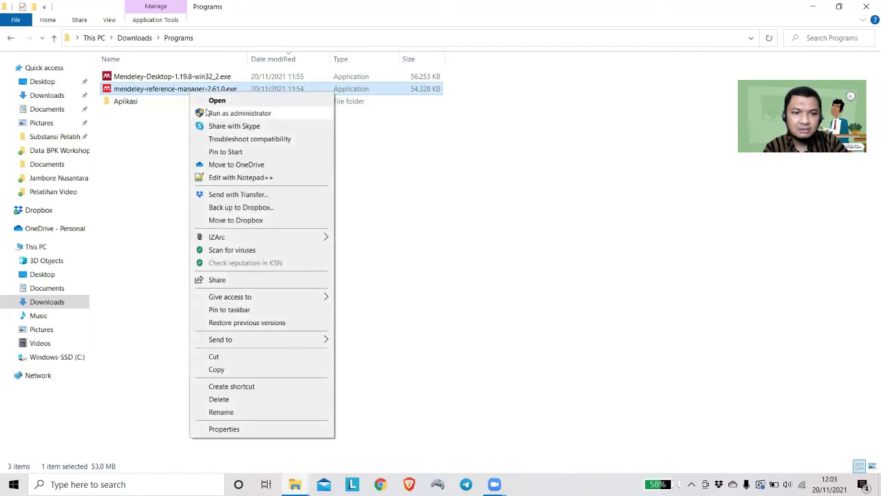
click(206, 113)
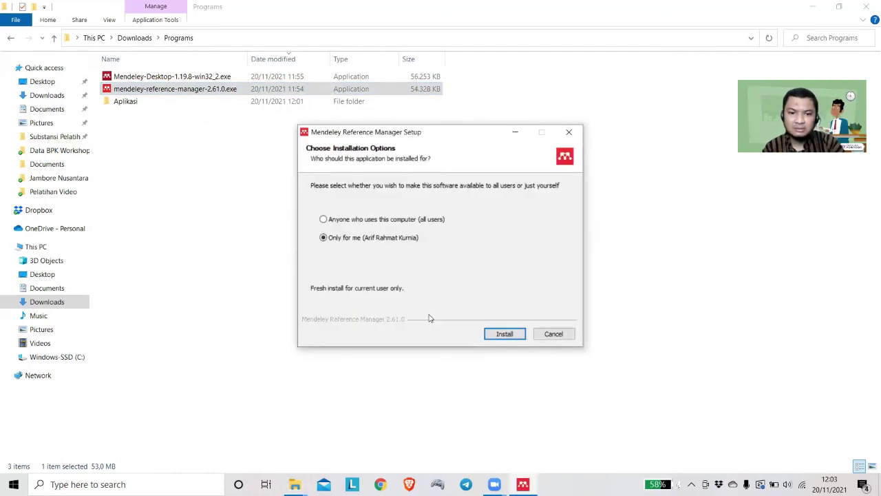
click(506, 335)
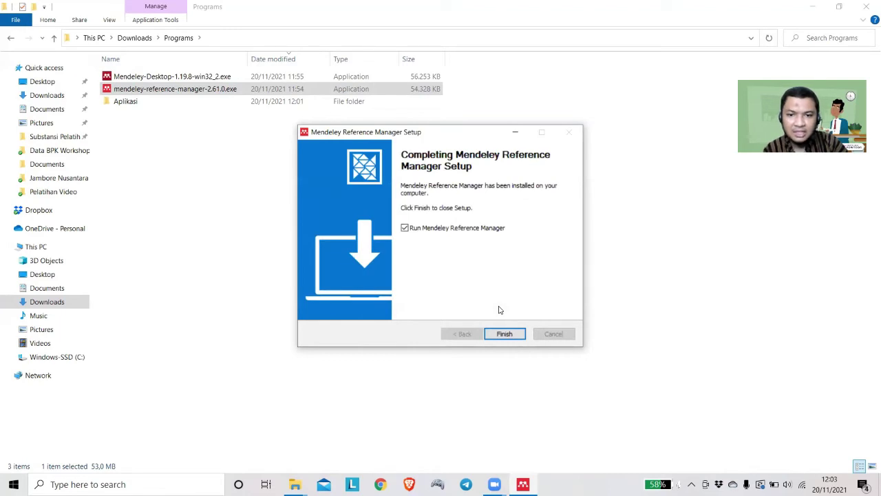
click(513, 334)
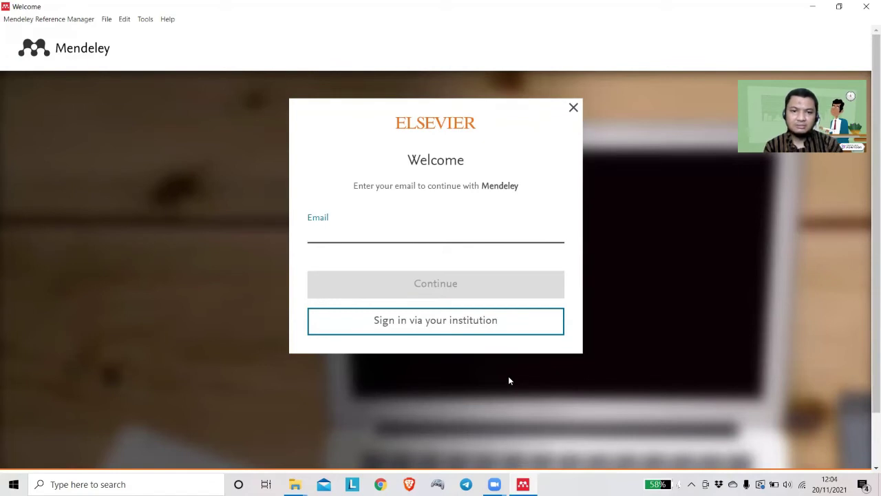
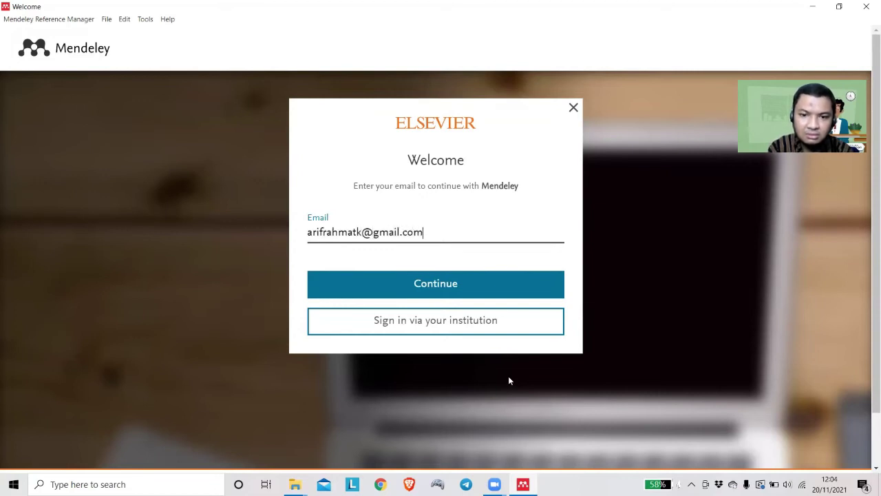
Sign in to Mendeley with the account e-mail address and password
key(Return)
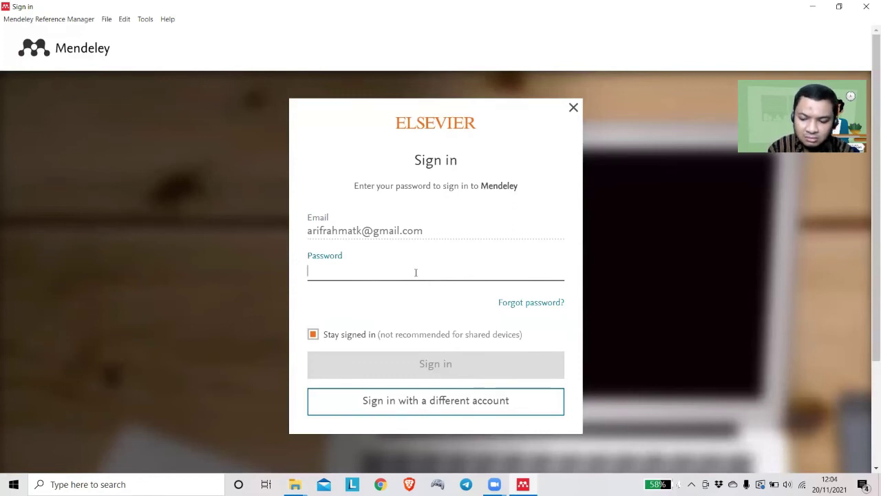
text(************)
key(Return)
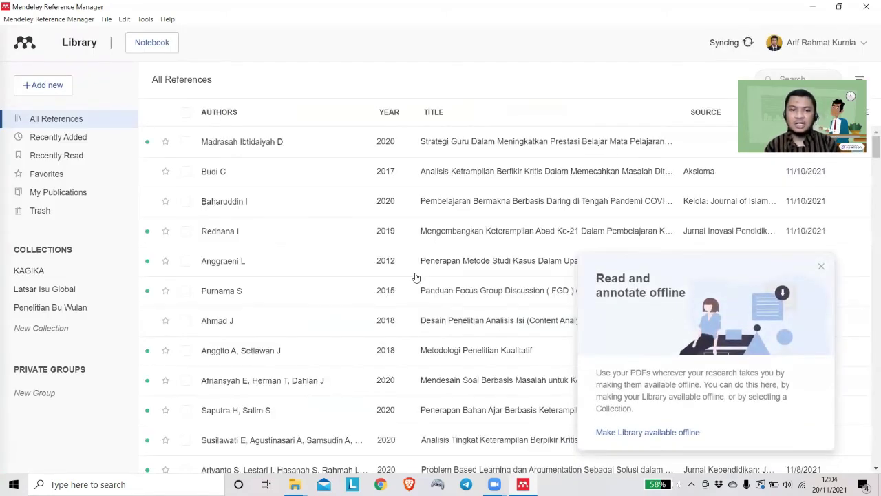
Dismiss the offline tip and update notice, then choose Tools > Install Mendeley Cite for Microsoft Word
click(821, 268)
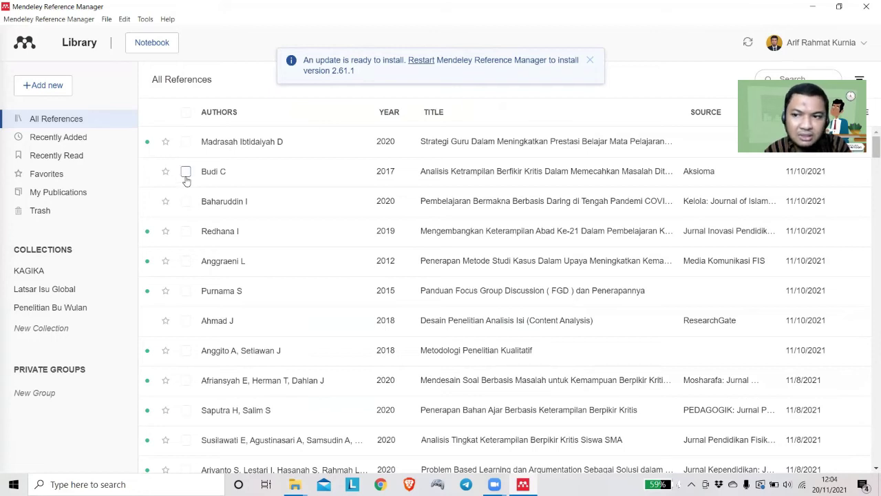
click(589, 62)
click(145, 20)
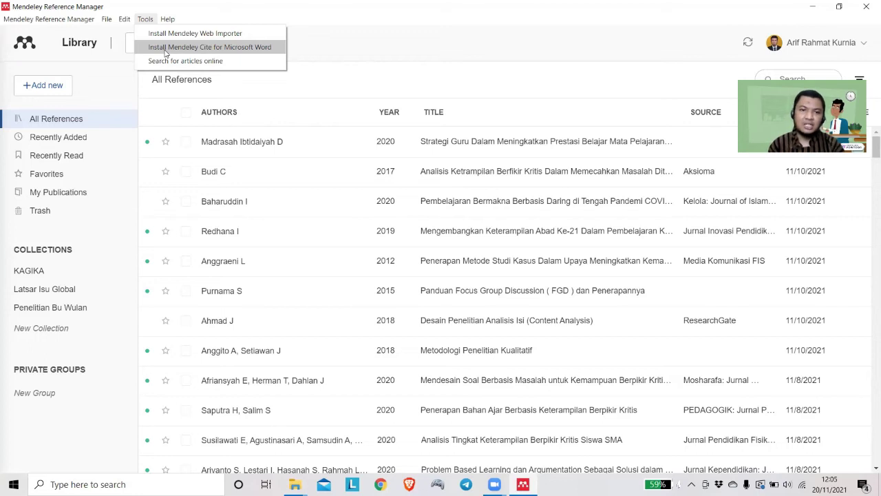
click(174, 48)
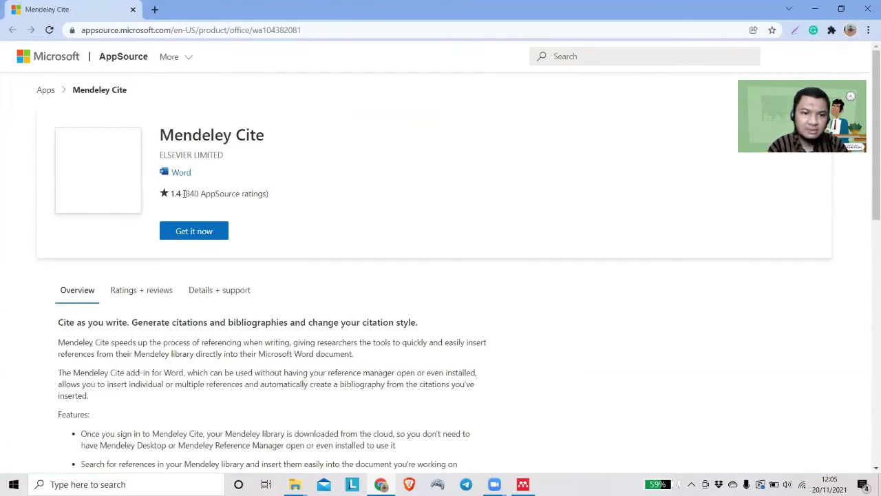
Request the free Mendeley Cite add-in and submit the Microsoft account e-mail to sign in
click(195, 231)
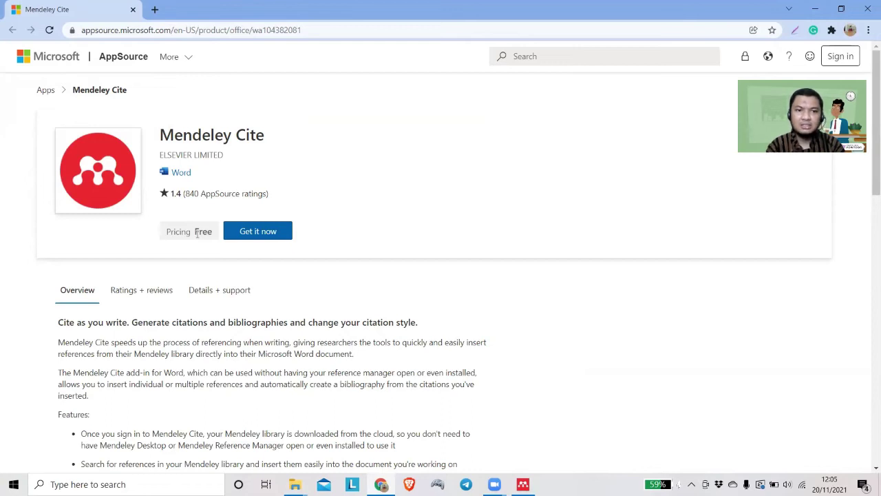
click(241, 234)
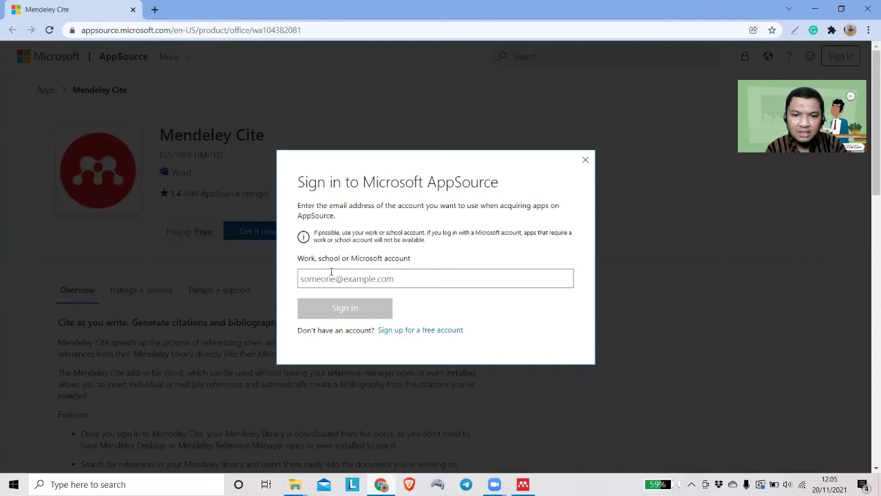
click(350, 279)
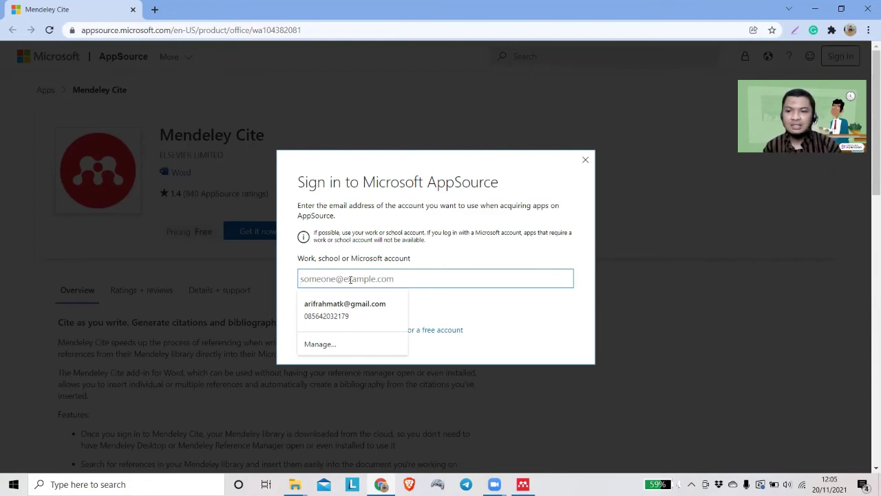
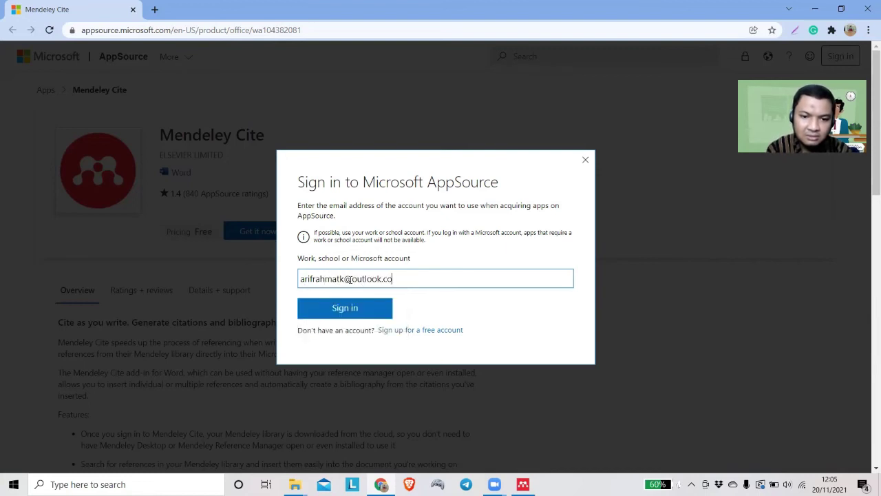
key(Return)
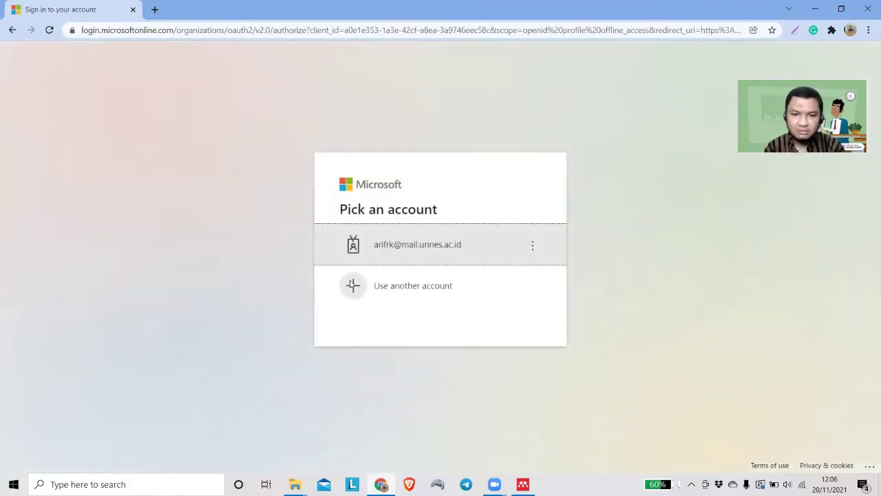
Sign in with the saved work account, stay signed in, and close Chrome
click(385, 249)
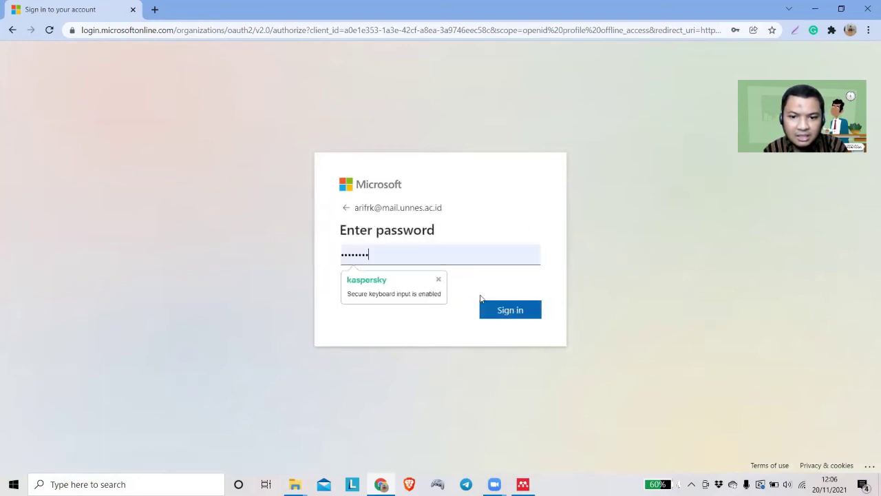
click(496, 311)
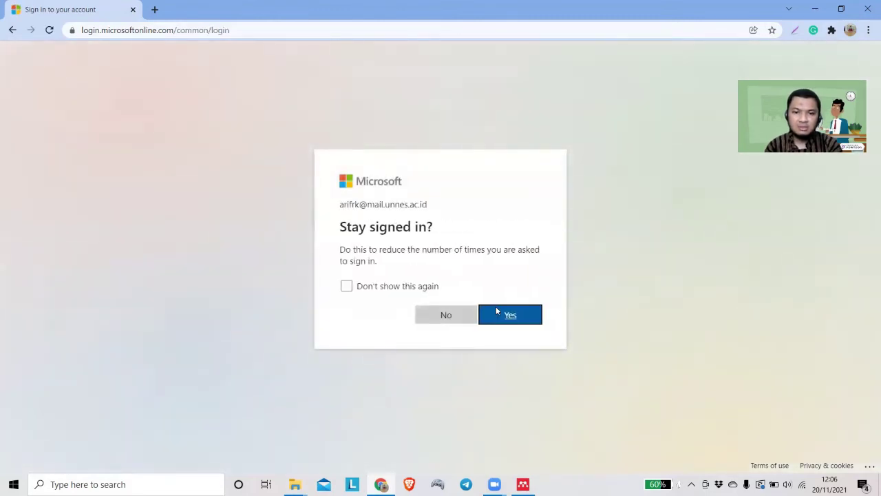
click(496, 310)
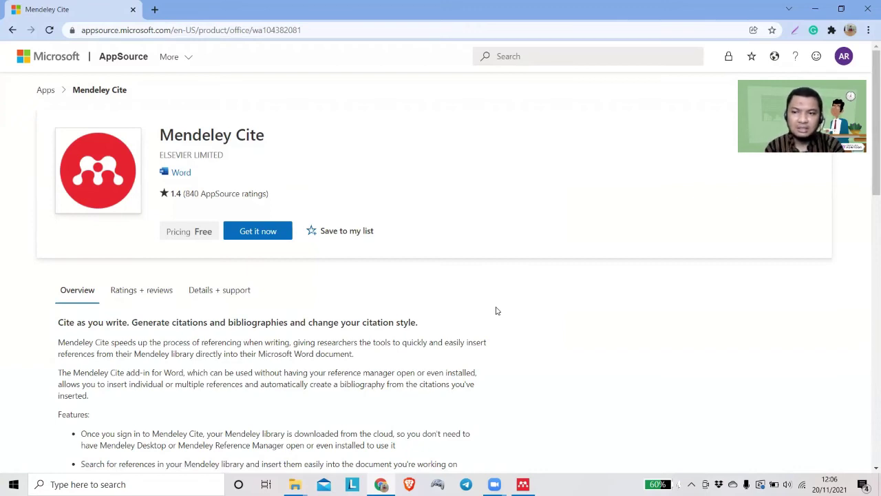
click(868, 5)
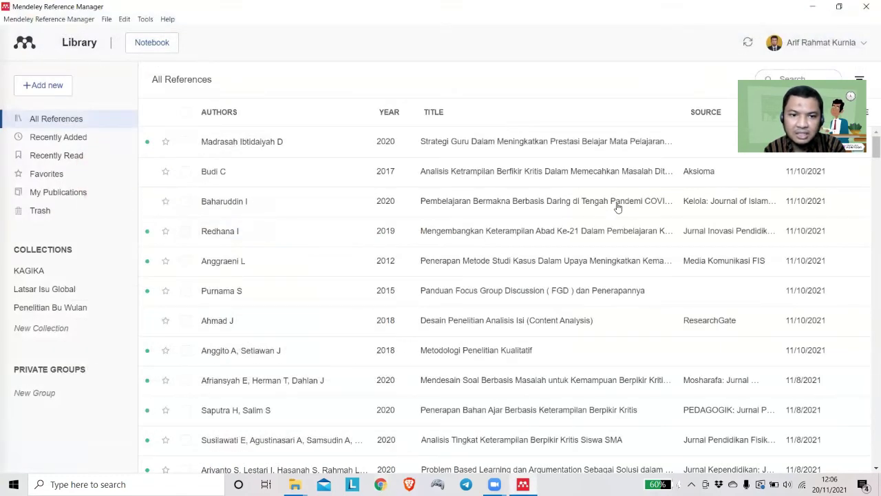
Close Reference Manager and install Mendeley-Desktop-1.19.8-win32_2.exe as administrator, accepting the licence and launching it
click(868, 6)
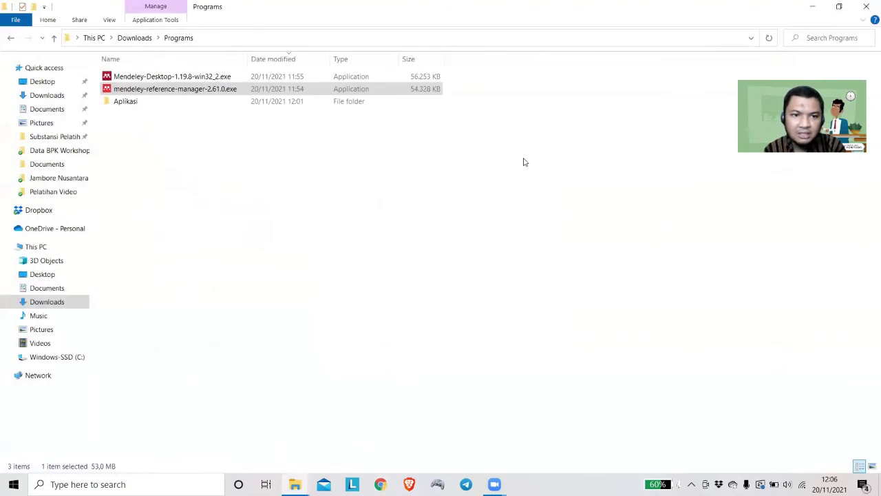
click(217, 77)
right_click(218, 77)
click(230, 98)
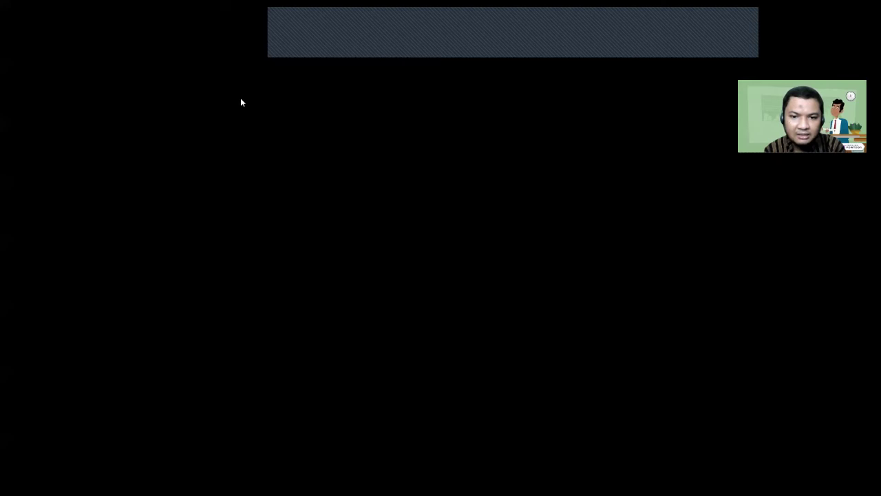
click(417, 322)
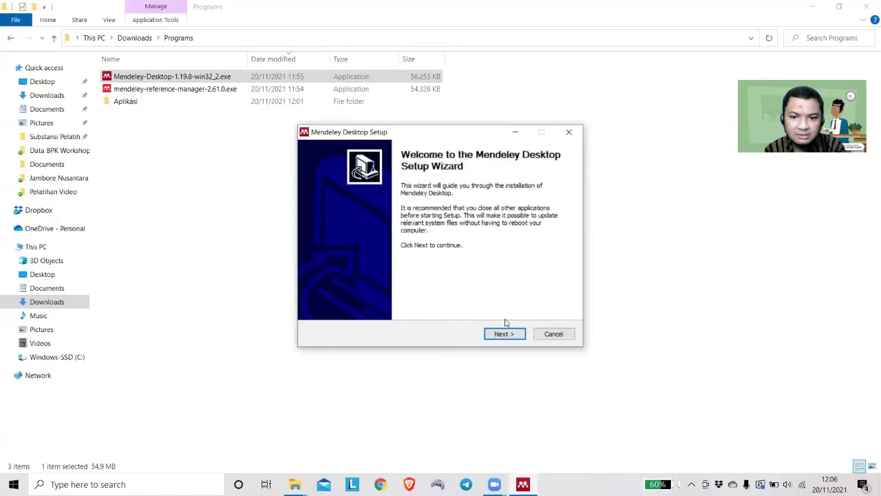
click(506, 334)
click(506, 334)
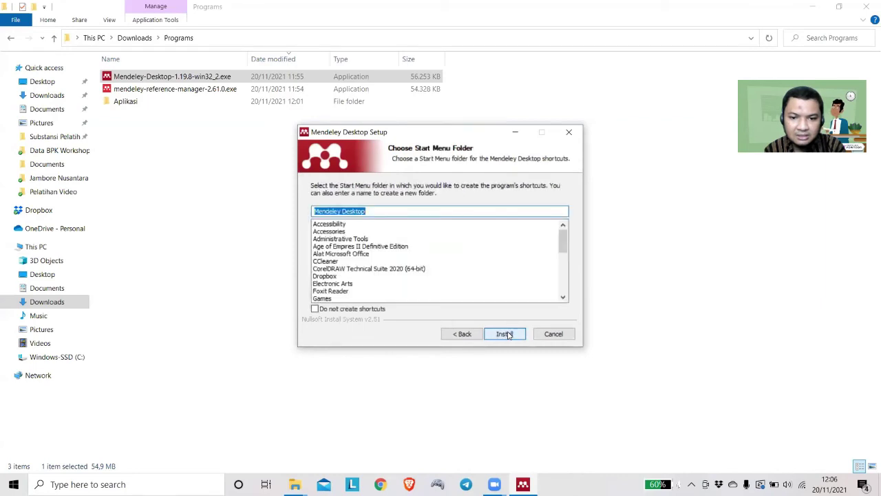
click(508, 335)
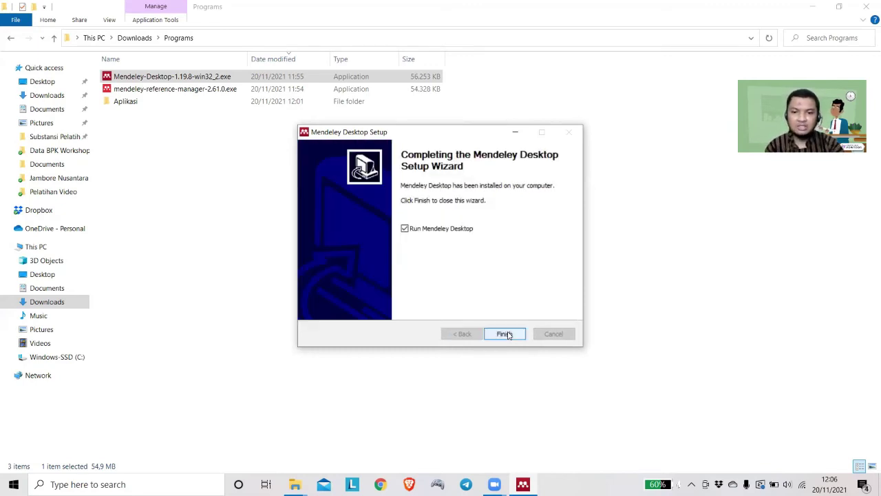
click(506, 333)
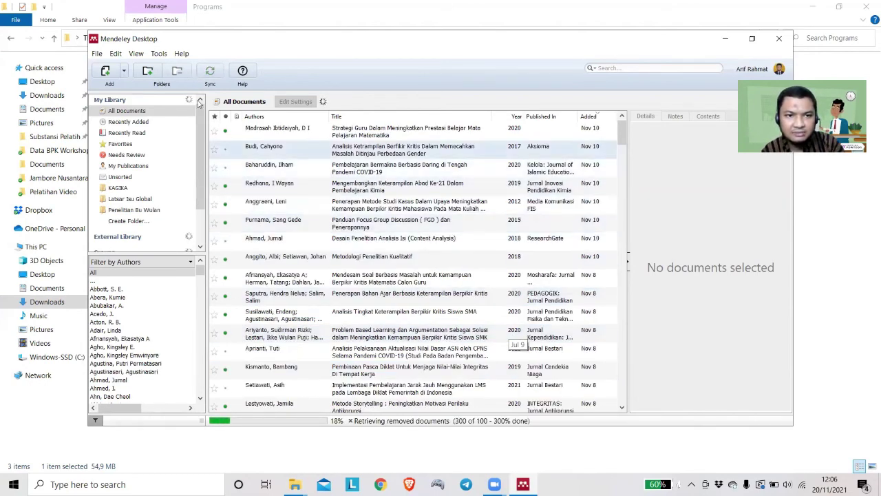
View the details of the first and third references in the library
click(320, 131)
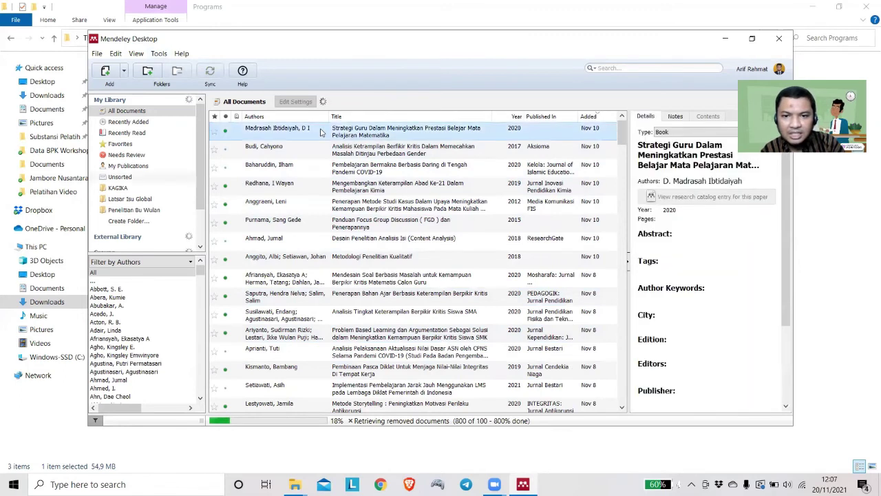
click(318, 167)
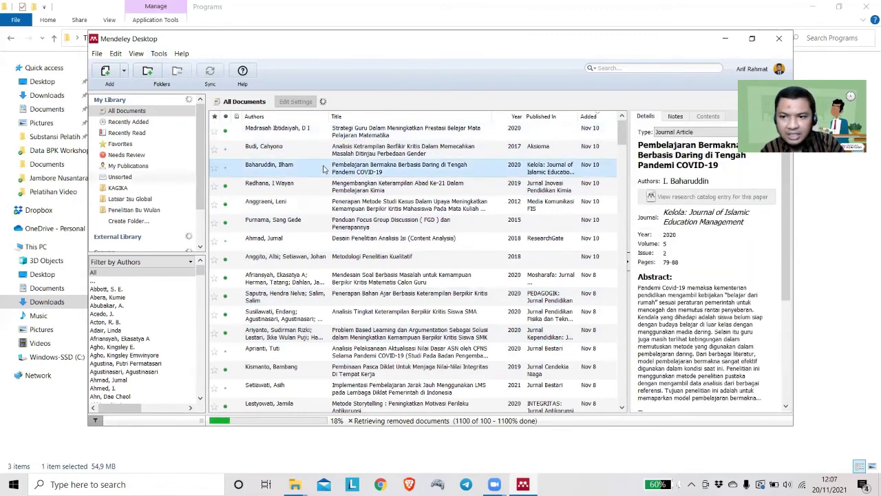
click(306, 131)
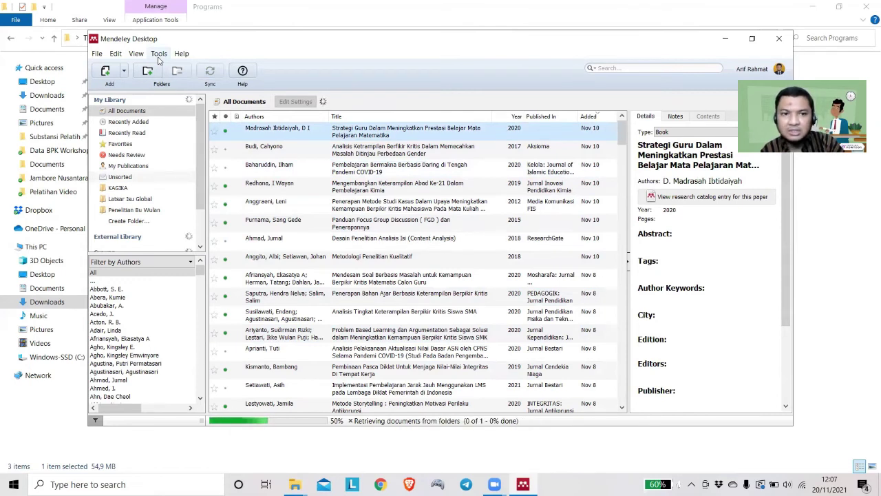
Install the MS Word citation plugin from the Tools menu and confirm the Plugin Installed message
click(159, 54)
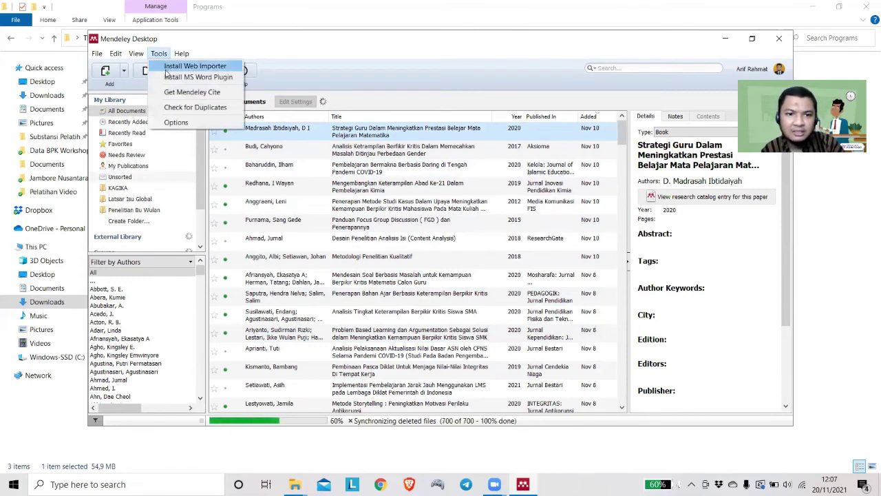
click(170, 77)
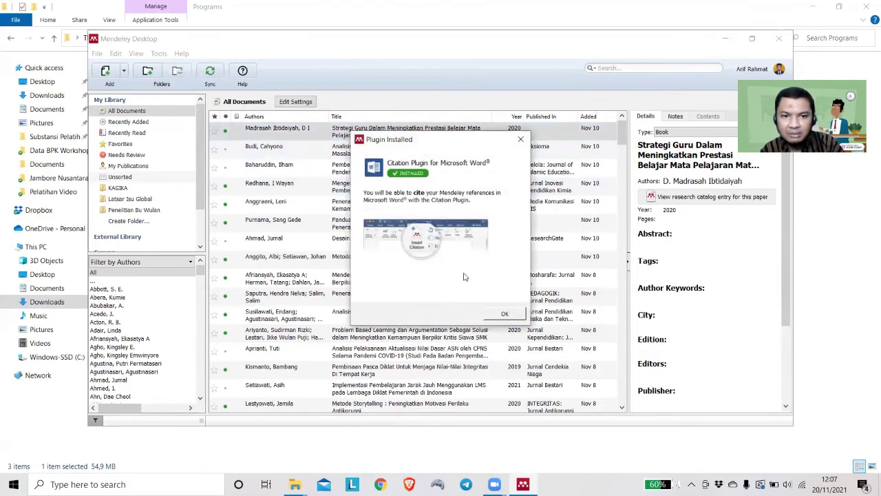
click(504, 313)
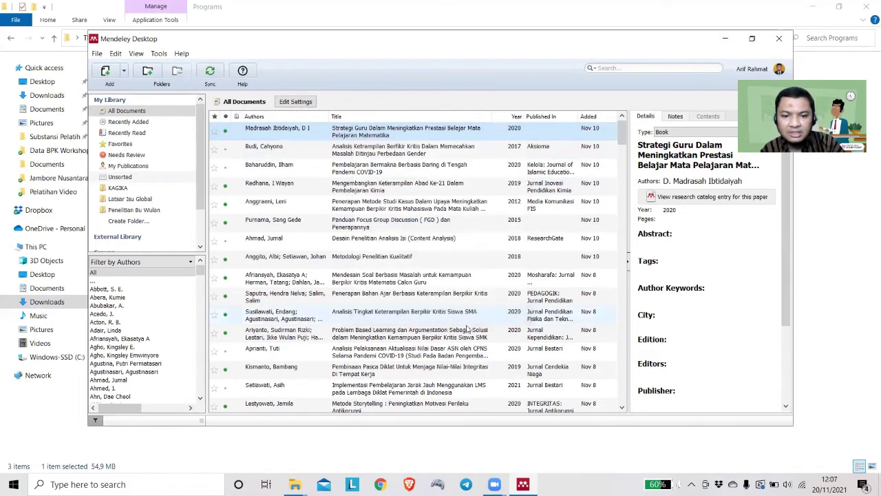
Launch Word from the Start menu's Office folder, create a blank document, and show the References tab
click(14, 484)
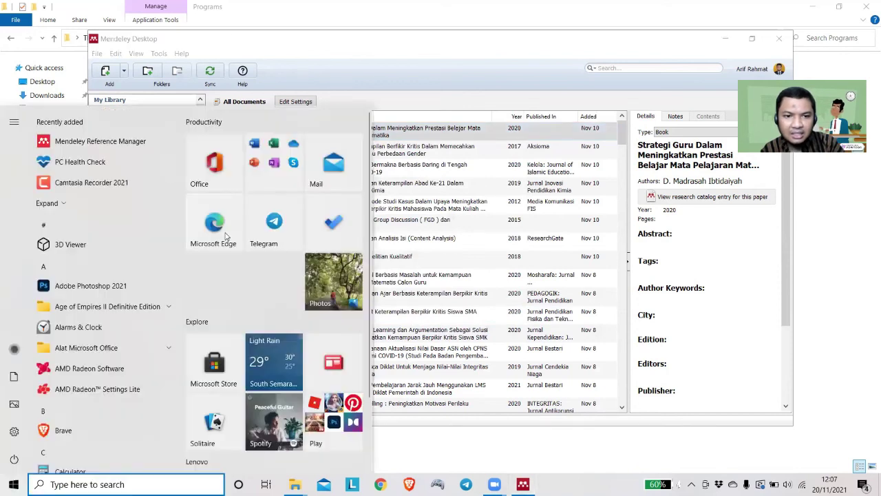
click(254, 173)
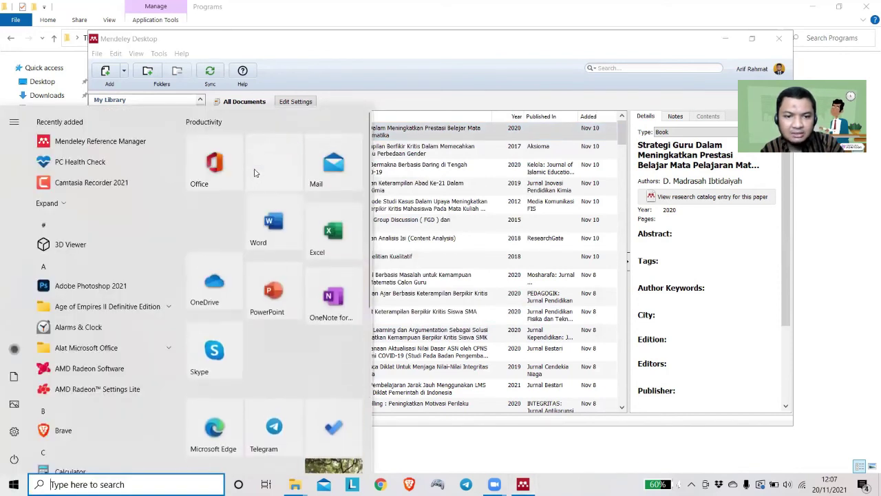
click(278, 239)
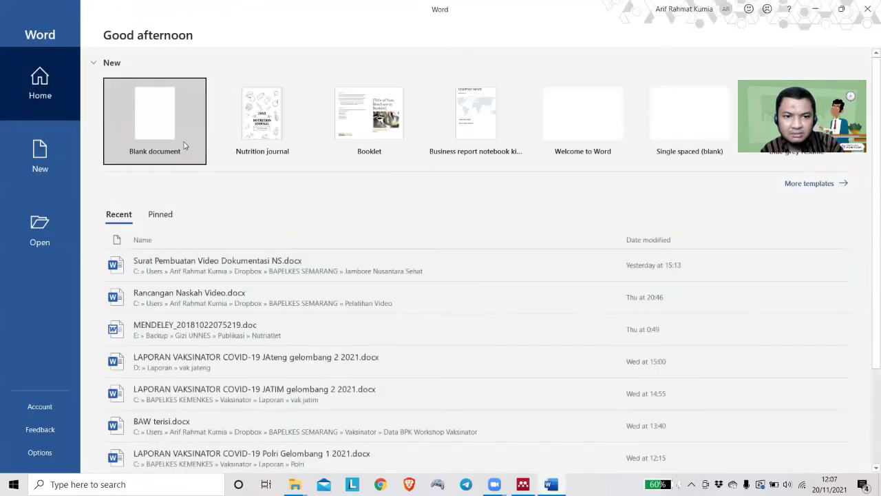
click(184, 145)
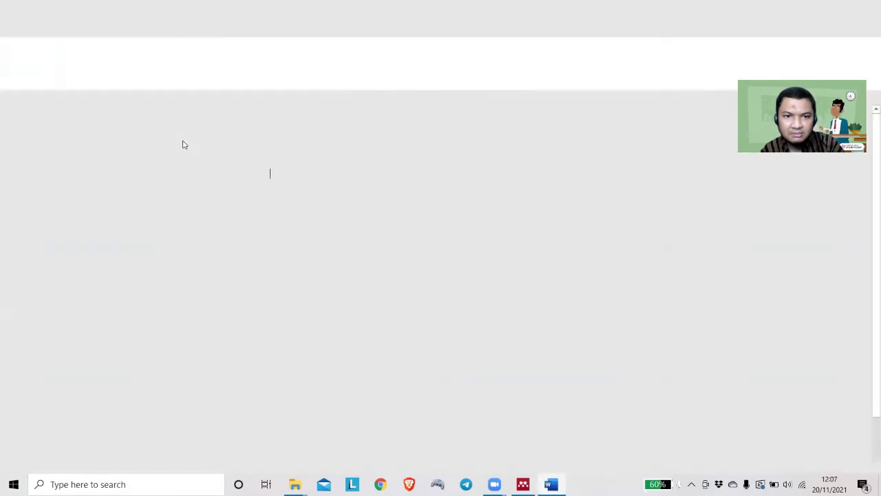
click(221, 27)
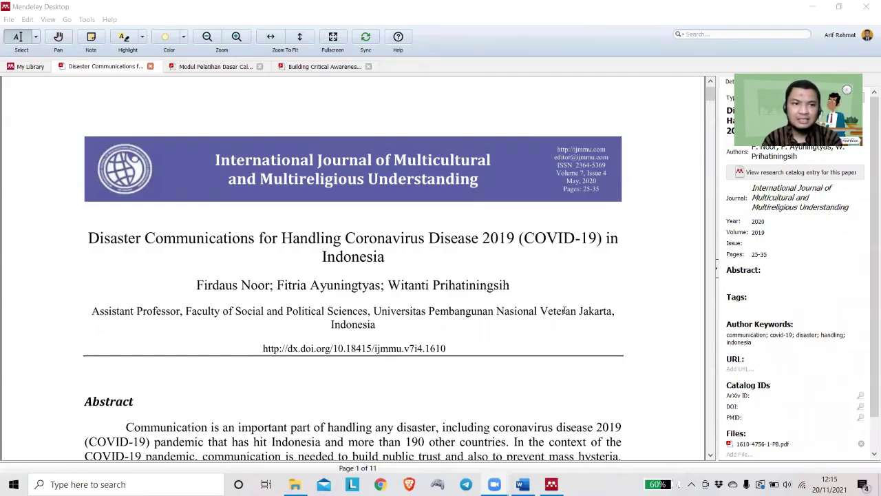
Browse the open PDF tabs in Mendeley, read the Disaster Communications abstract, then return to Word
click(232, 5)
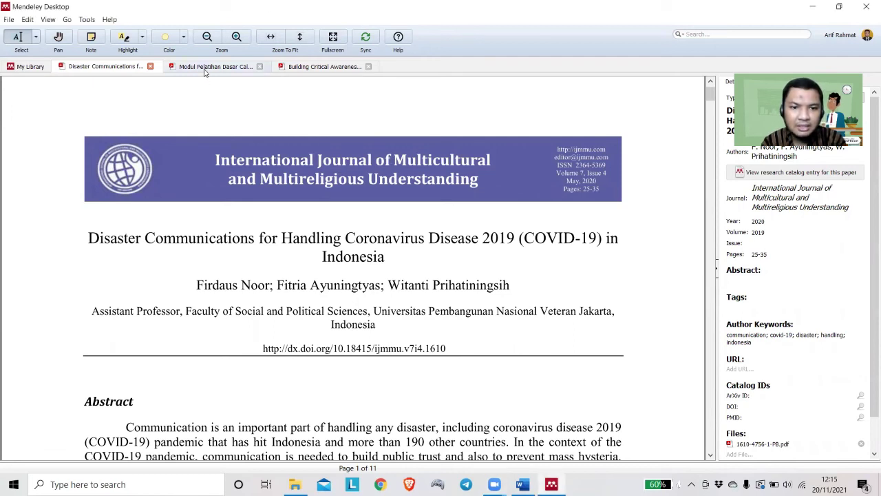
click(206, 70)
click(311, 69)
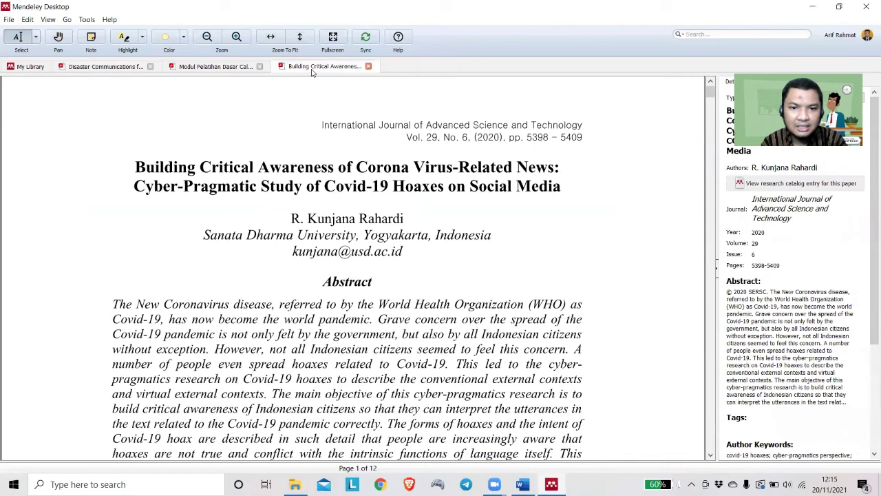
click(190, 71)
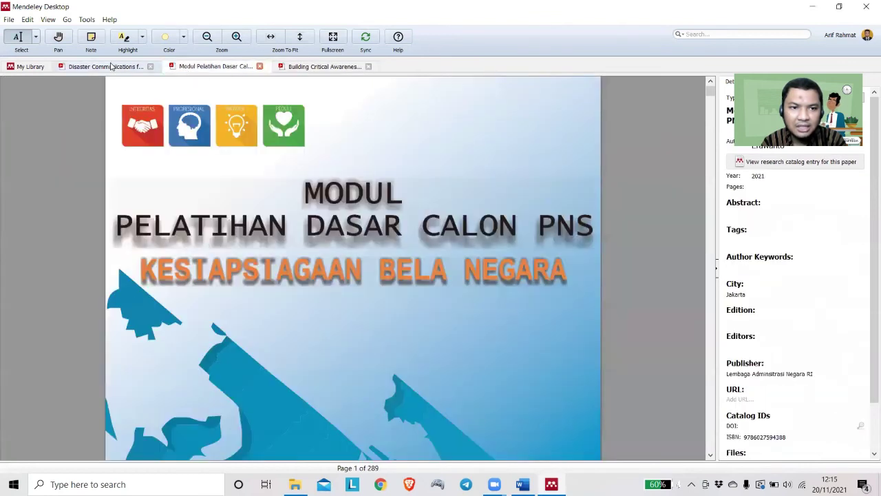
click(111, 66)
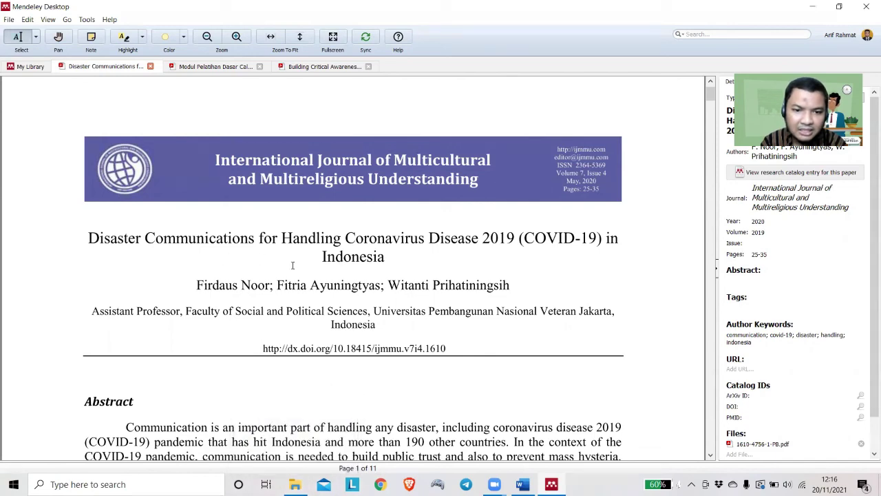
scroll(314, 393, down, 5)
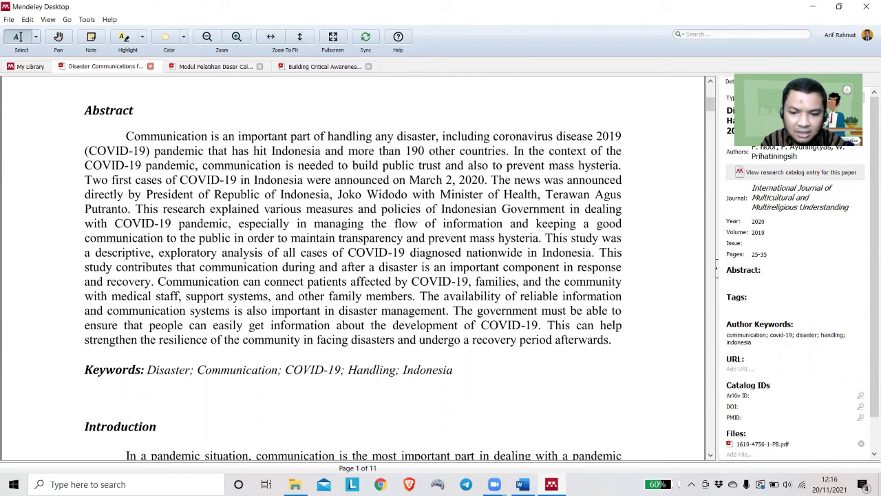
click(520, 484)
Type 'Komunikasi bencana COVID-19 di Indonesia sudah dilakukan maksimal.', cancel Insert Citation, and switch to Mendeley Desktop
text(Ko)
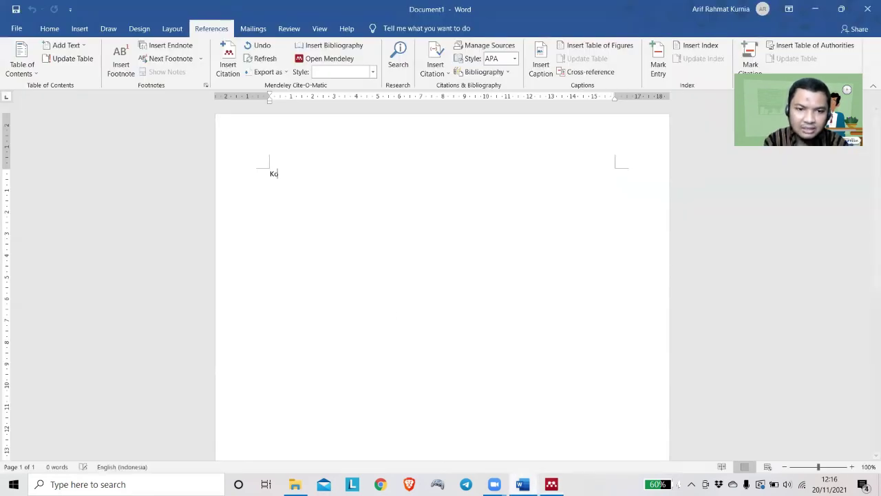
text(munikasi Lencana (OVID-1)
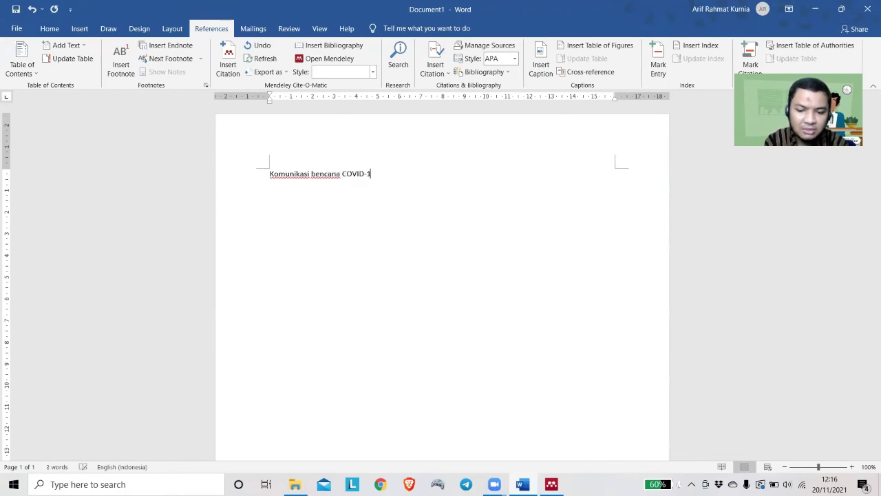
text(9 di Ind)
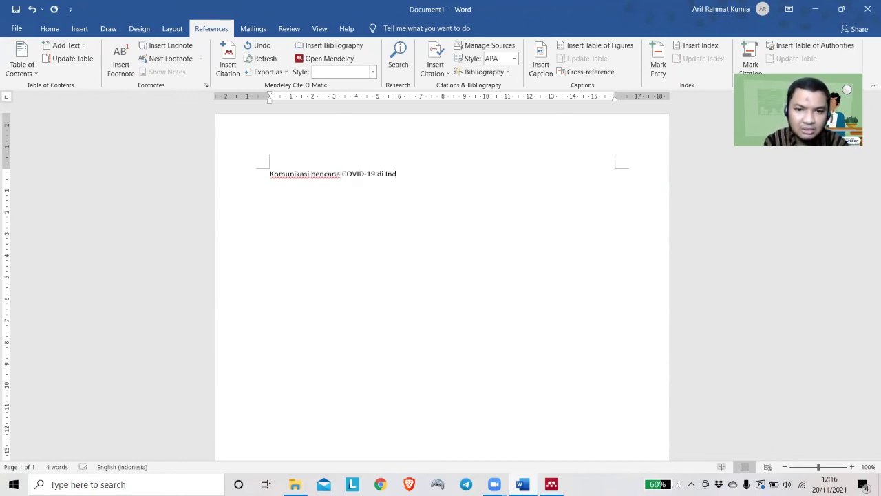
text(onesia sudah dilakukan maksimal.)
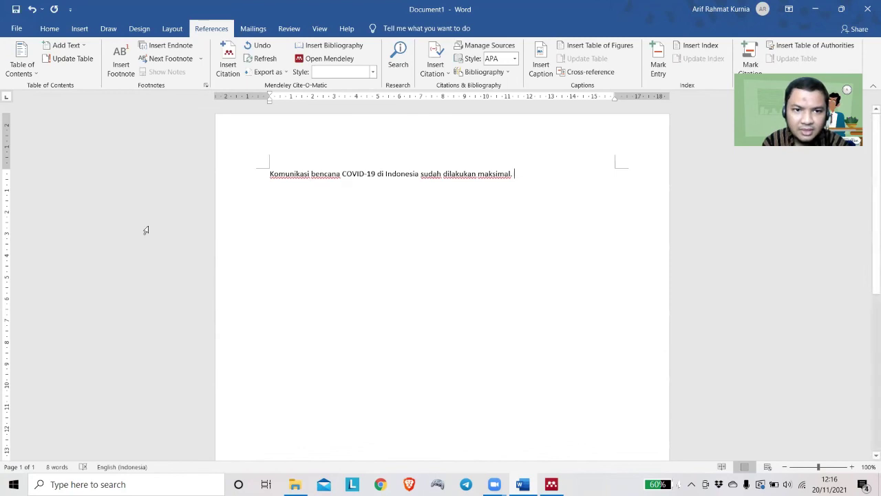
click(227, 67)
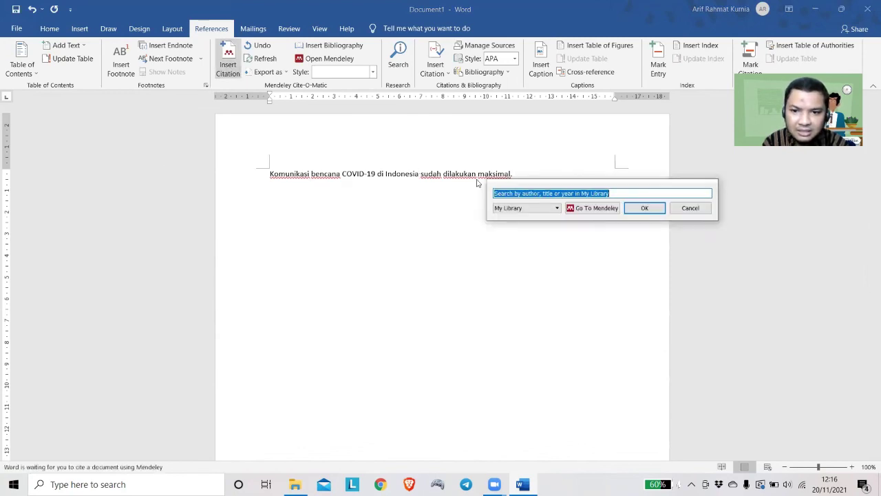
key(Escape)
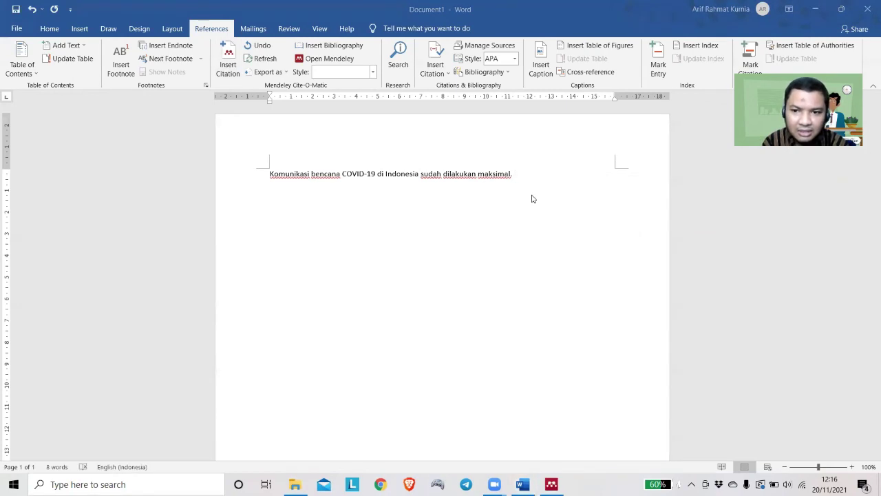
key(alt+Tab)
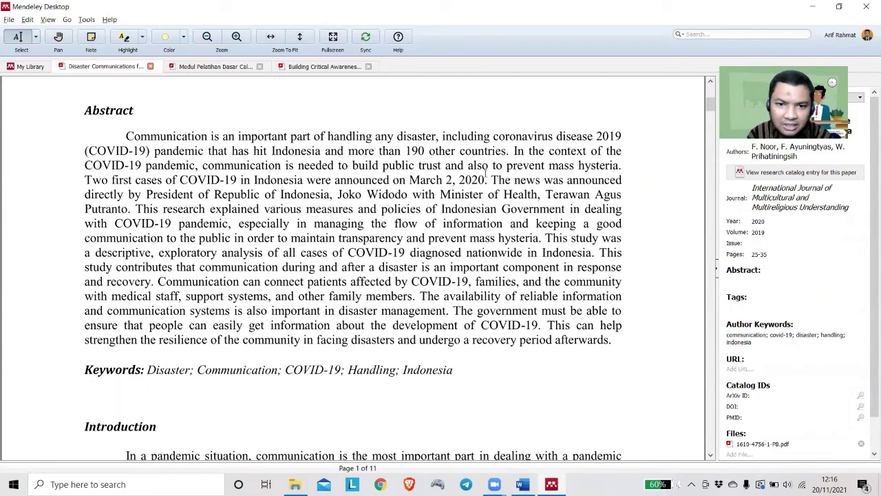
Cite the Disaster Communications paper as (Noor et al., 2020) after the first sentence, ending with a period
key(alt+Tab)
key(alt+Tab)
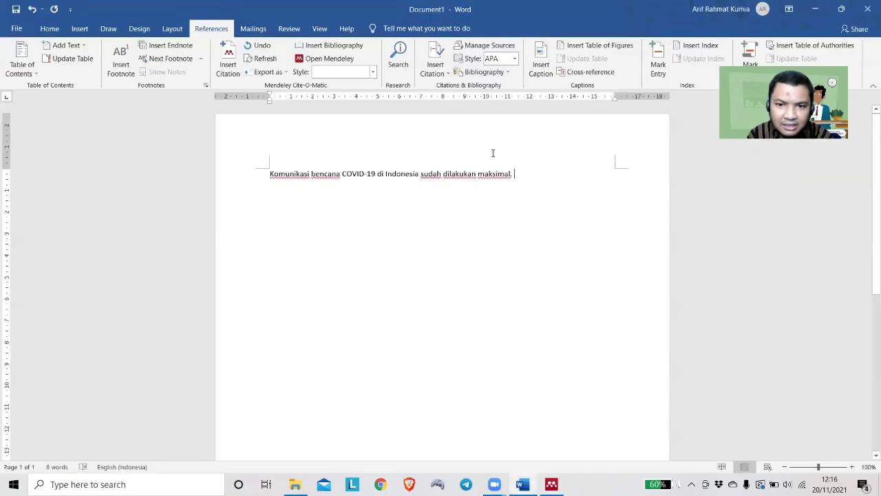
click(228, 64)
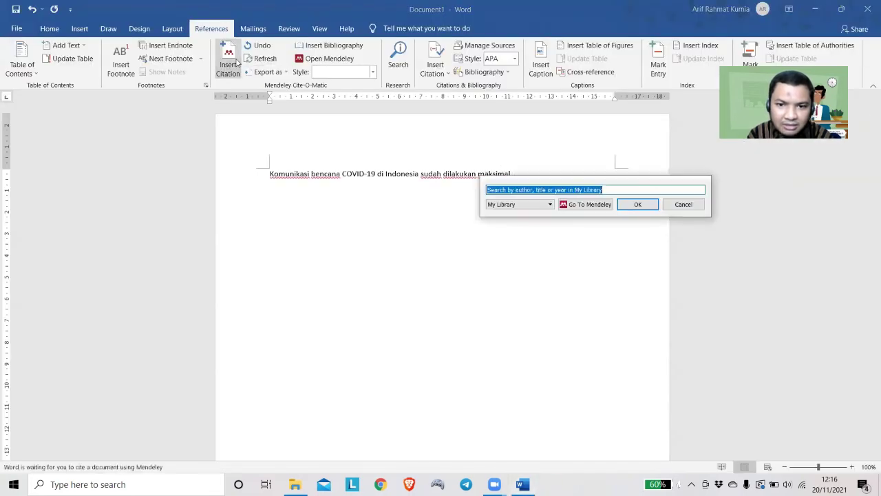
text(f noor)
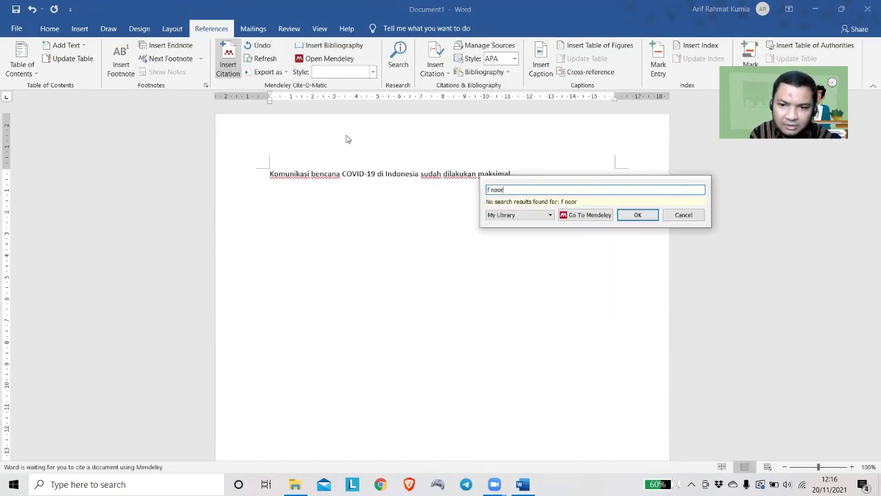
key(BackSpace)
key(BackSpace)
key(BackSpace)
key(BackSpace)
key(BackSpace)
text(noor)
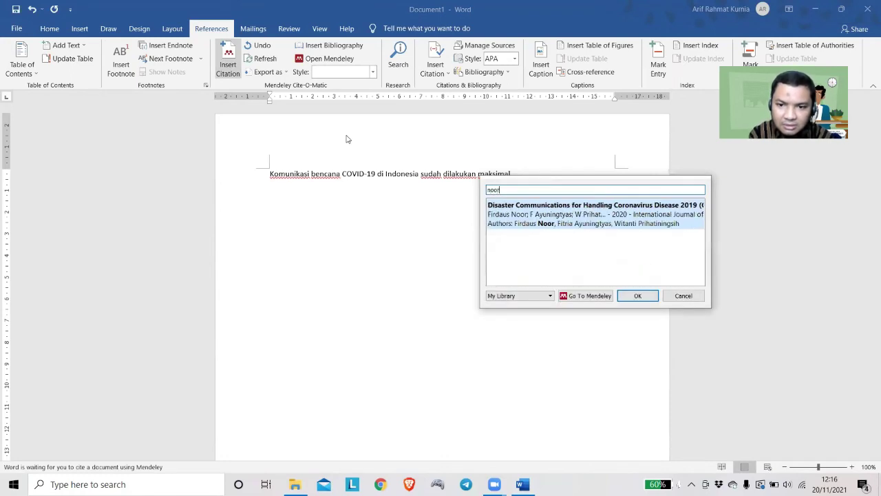
click(537, 208)
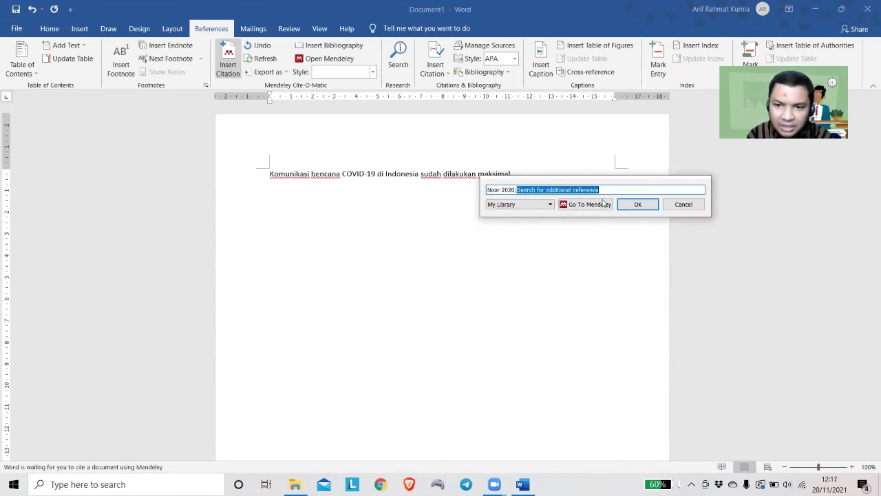
click(630, 204)
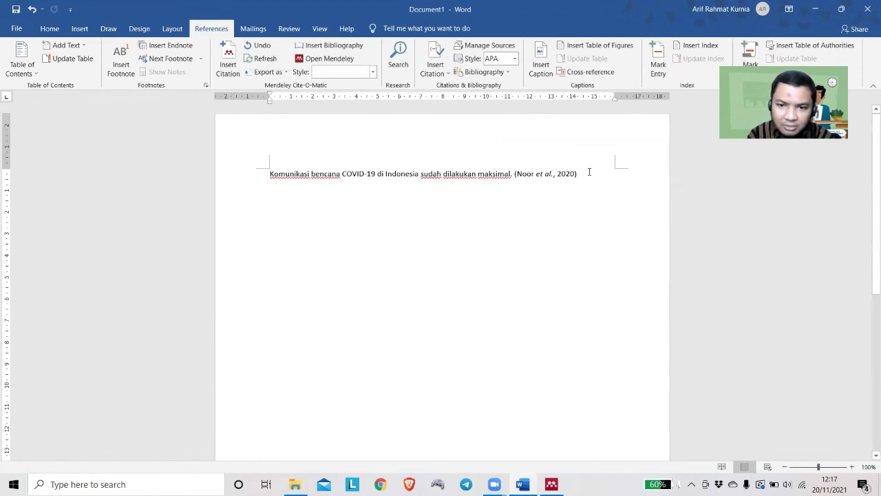
text(.)
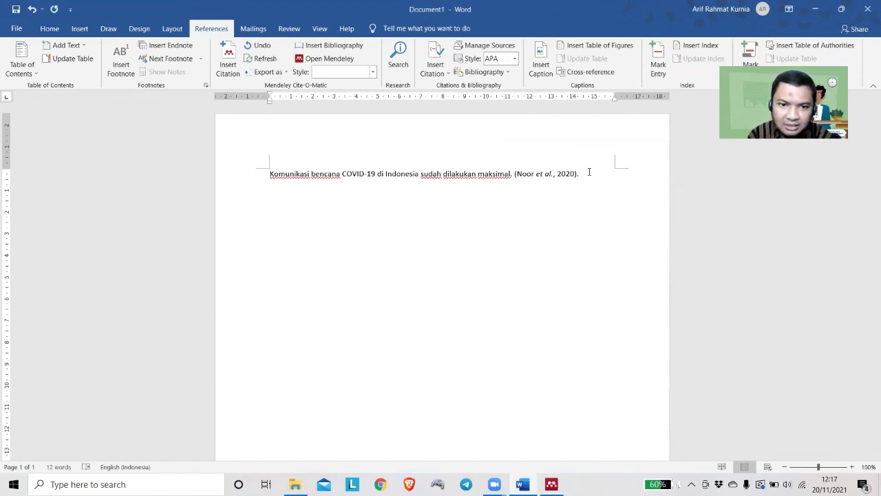
key(alt+Tab)
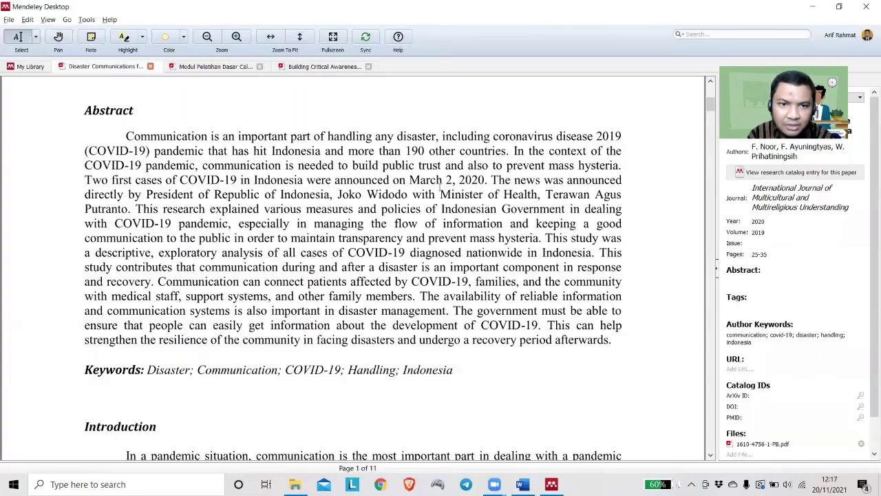
Scroll the Modul Pelatihan Dasar Calon PNS PDF to page 9, then return to Word
click(213, 66)
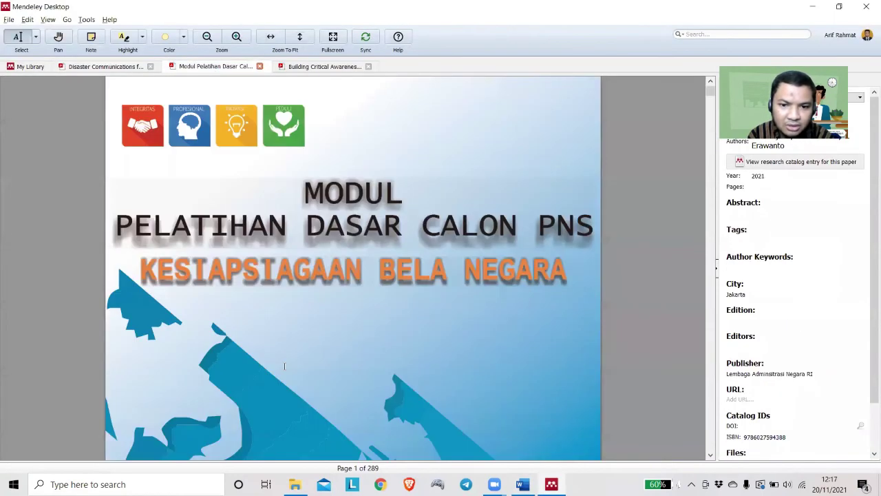
scroll(283, 366, down, 10)
scroll(284, 366, down, 15)
scroll(284, 366, down, 10)
scroll(284, 365, down, 10)
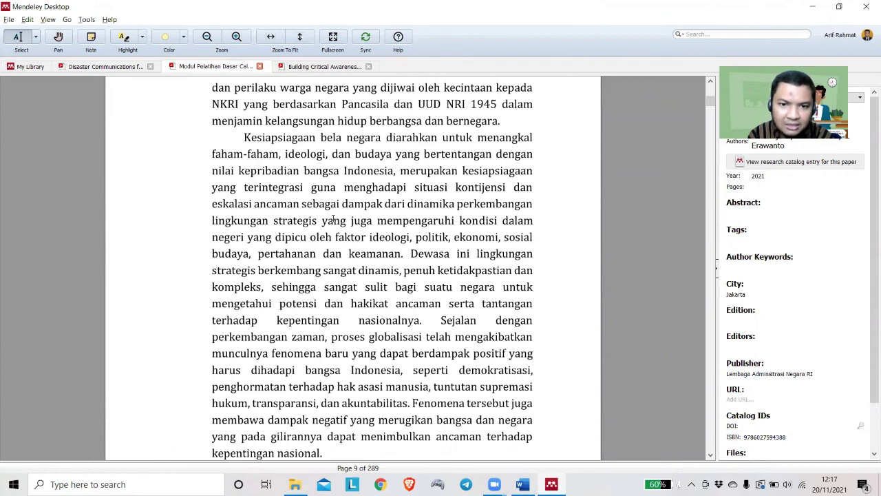
key(alt+Tab)
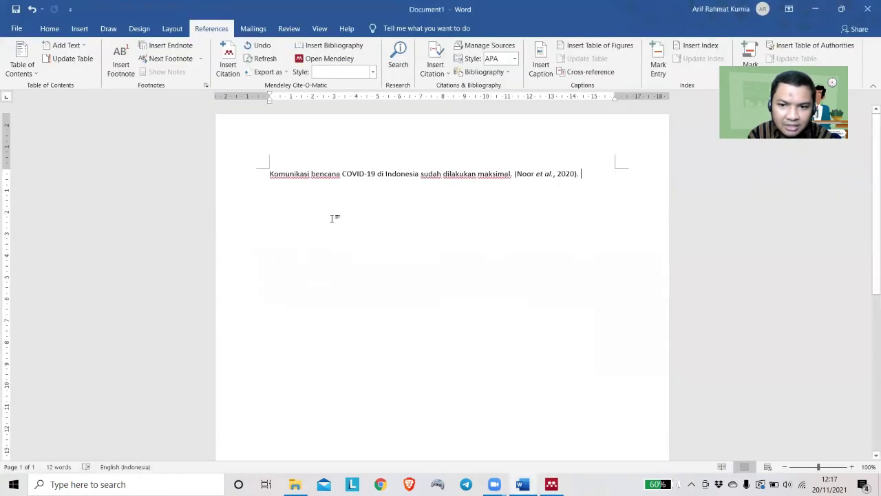
Type 'Bela negara berusaha melindungi anak bangsa dari paham yang bertentangan dengan kepribadian bangsa Indonesia'
text(Bel)
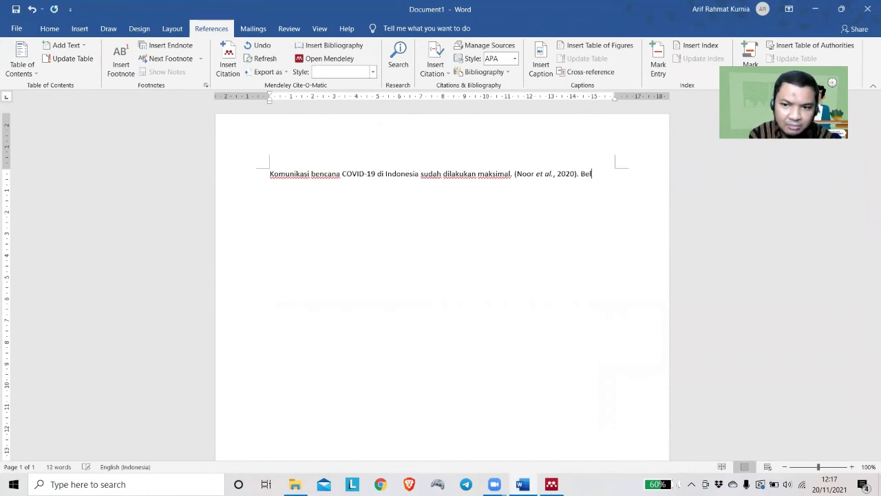
text(a negara berusaha)
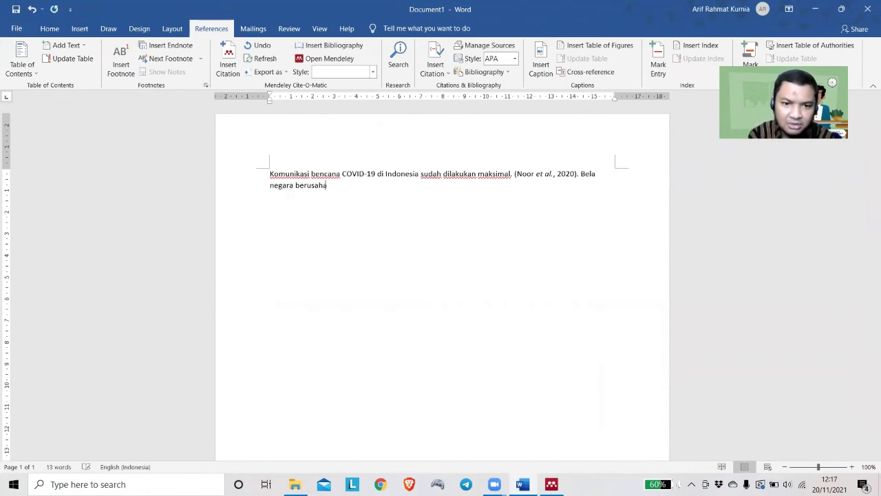
text( menlindung)
key(BackSpace)
key(BackSpace)
key(BackSpace)
key(BackSpace)
key(BackSpace)
key(BackSpace)
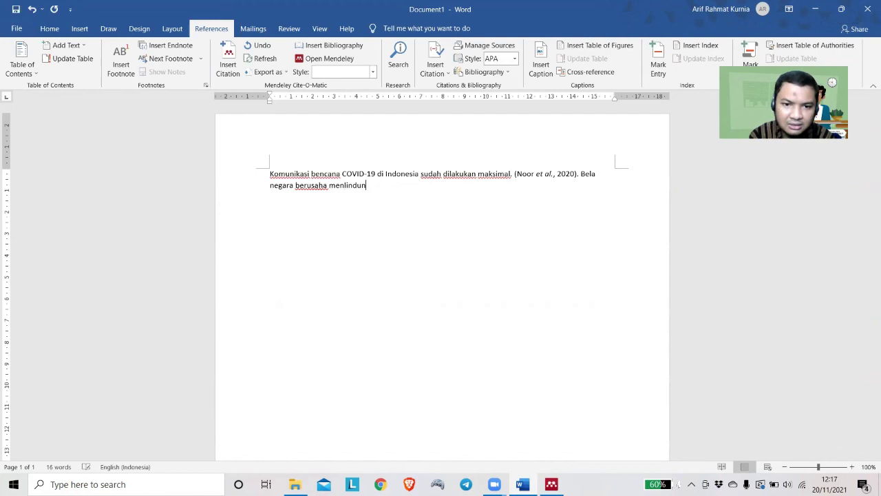
key(BackSpace)
key(BackSpace)
text(lindungi anak bangs)
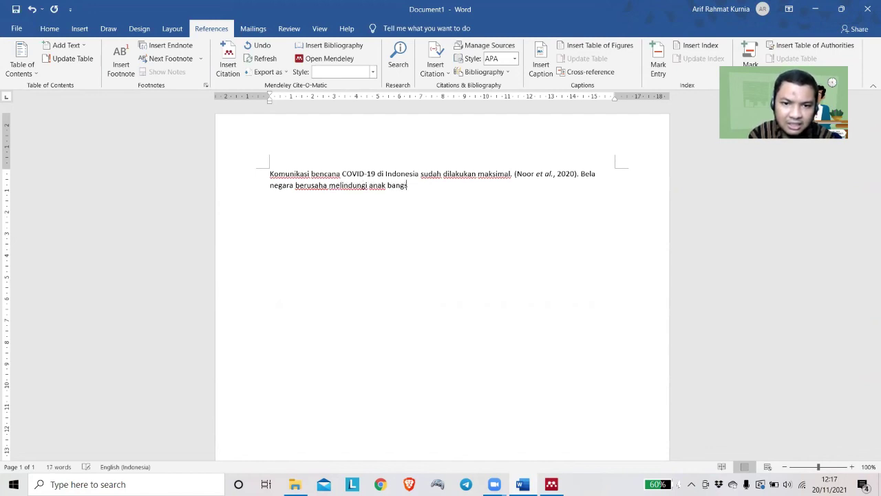
text(a dari paham yan)
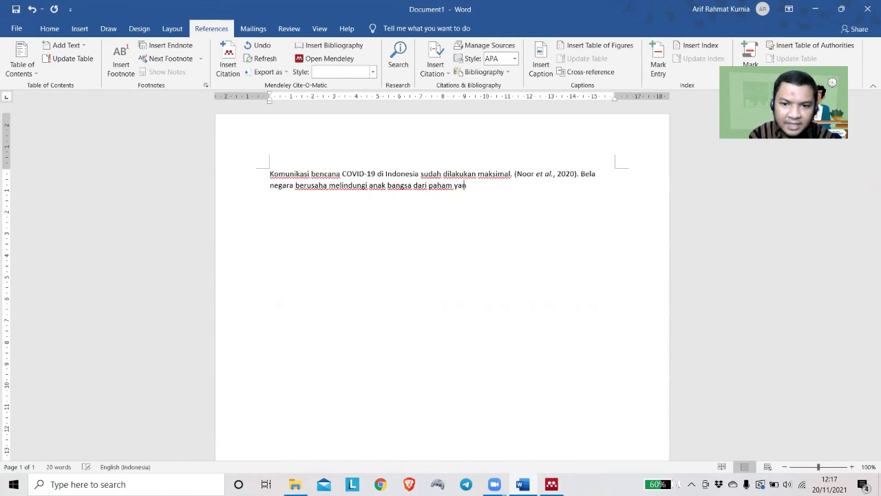
text(g bertentangan )
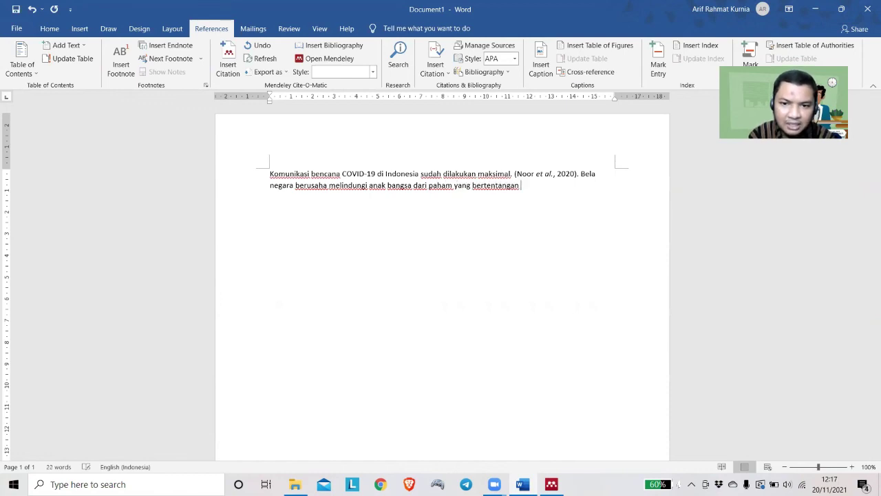
text(dengan kepribadian ba)
text(ngsa Indonesia)
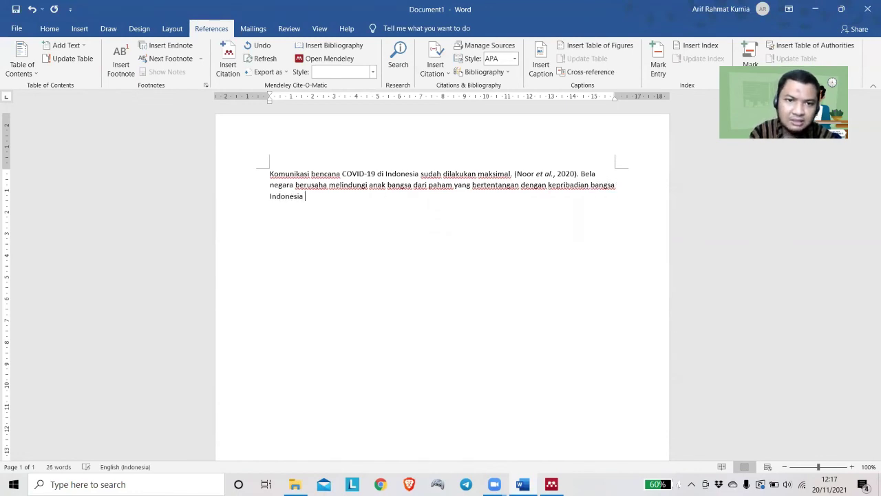
key(alt+Tab)
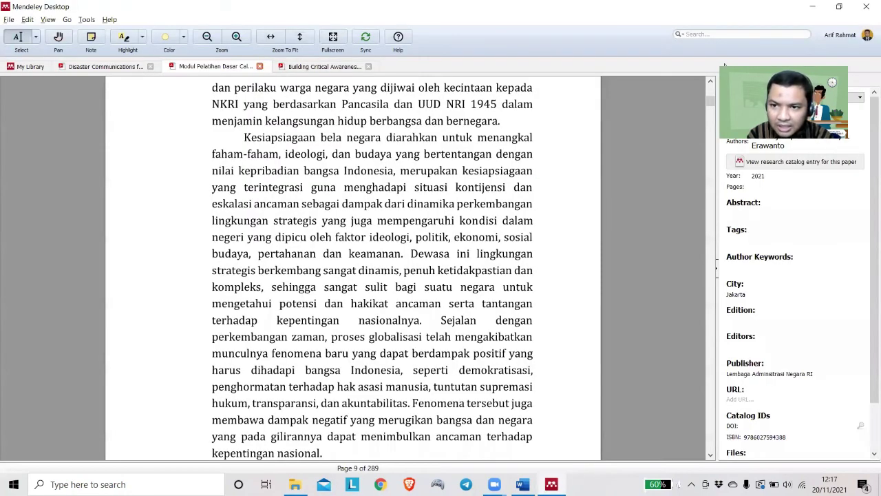
Cite the Kesiapsiagaan Bela Negara book (Ferrijana et al., 2021) after the second sentence using its copied title
click(746, 117)
key(ctrl+c)
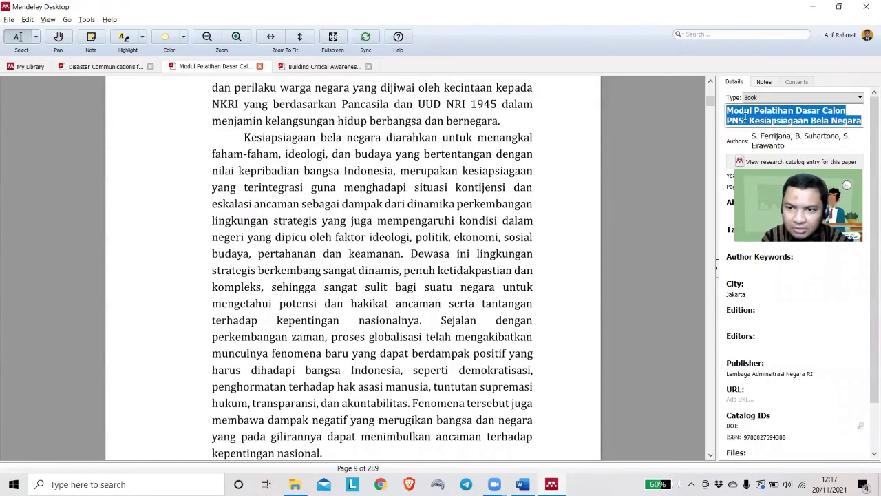
key(alt+Tab)
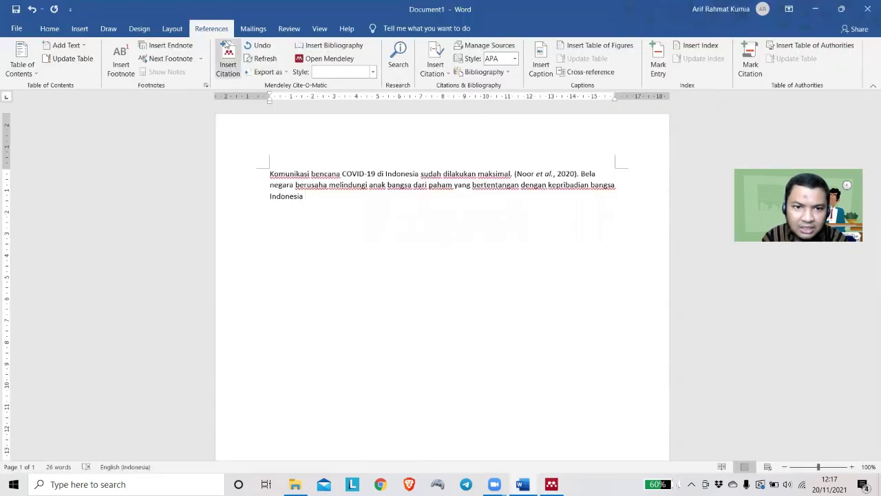
click(228, 55)
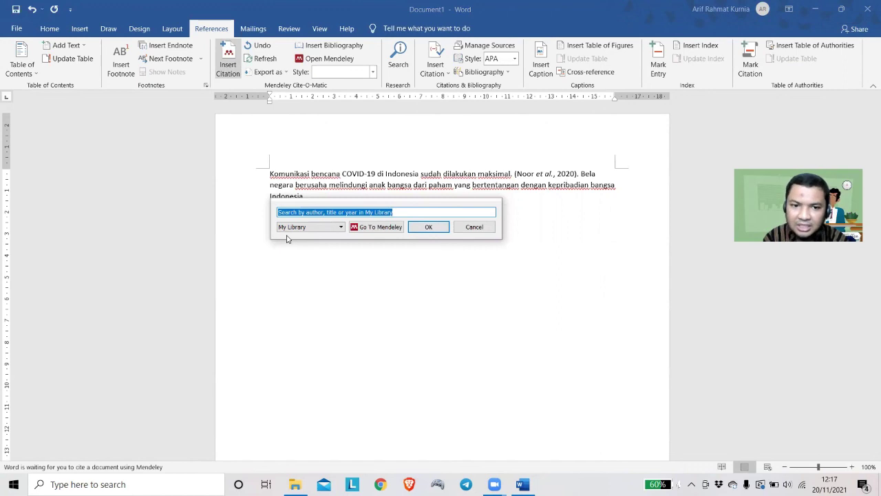
key(ctrl+v)
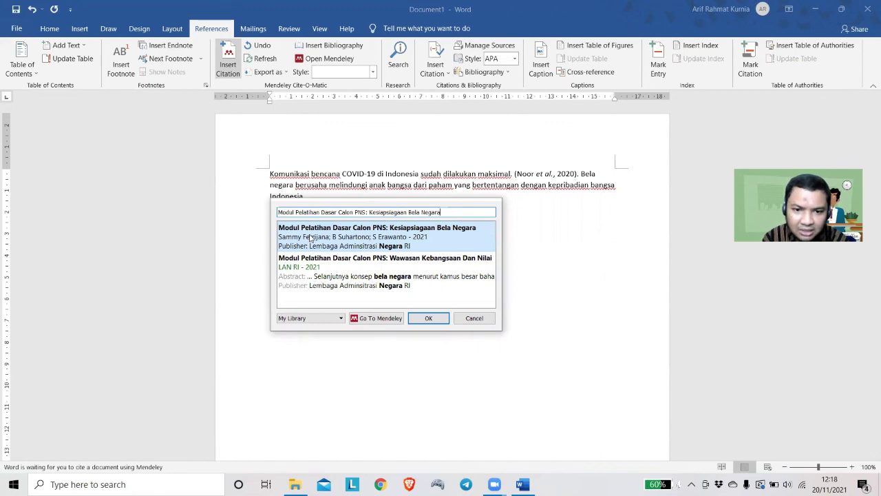
click(310, 238)
click(423, 226)
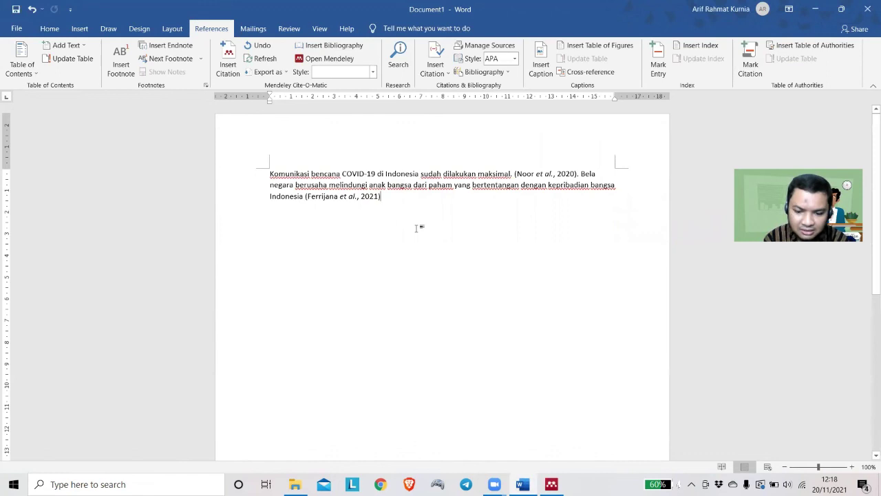
text(.)
Delete the stray period after 'maksimal' before the Noor citation
click(516, 173)
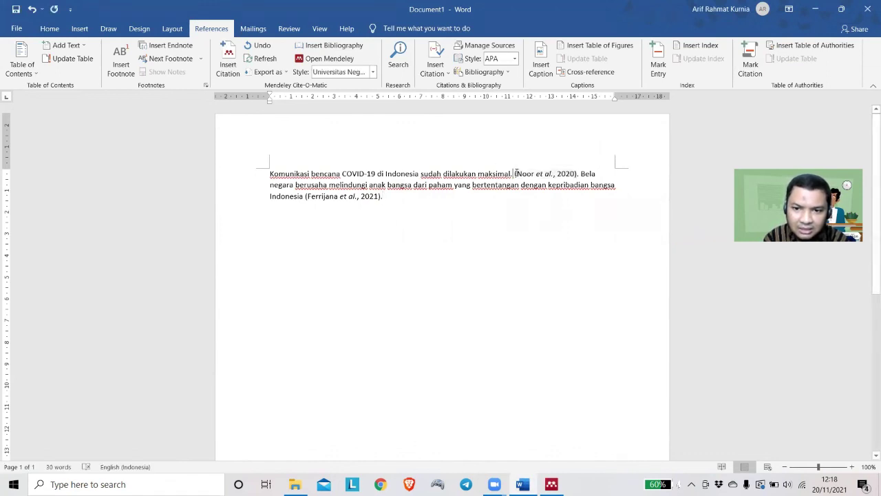
key(Left)
key(BackSpace)
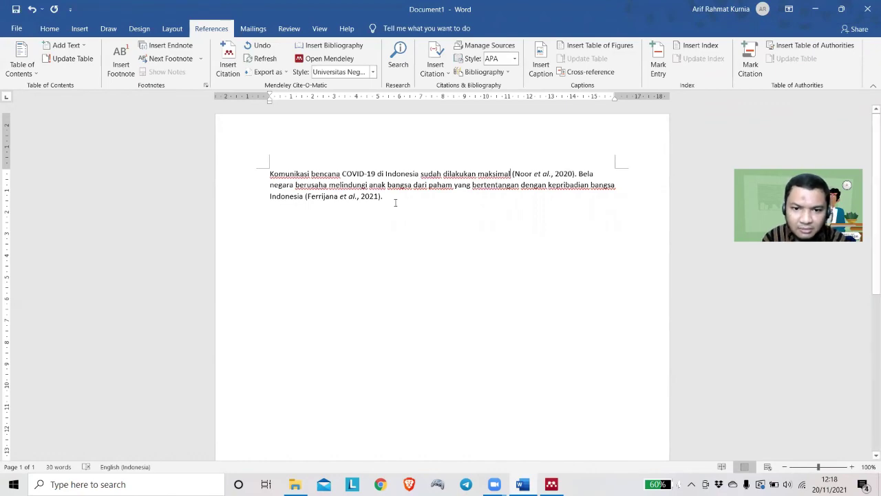
key(alt+Tab)
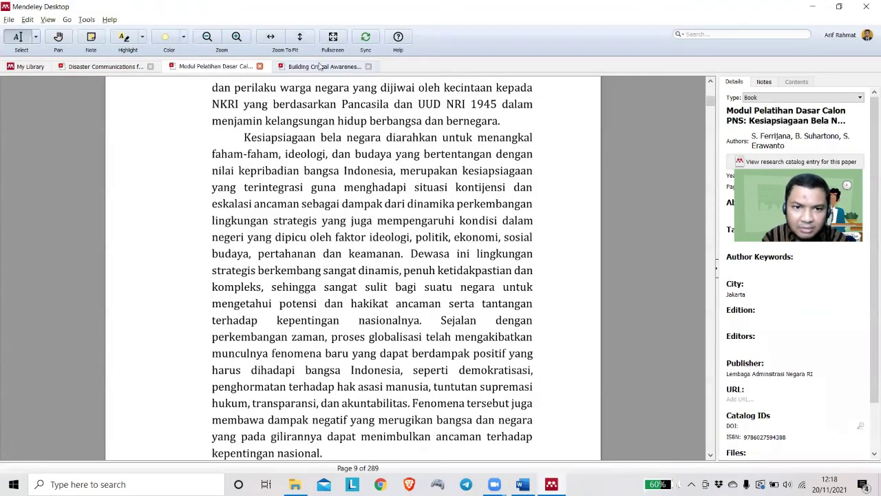
Type the third sentence 'COVID-19 sudah menjadi pandemic global' in Word
click(323, 66)
scroll(288, 317, down, 3)
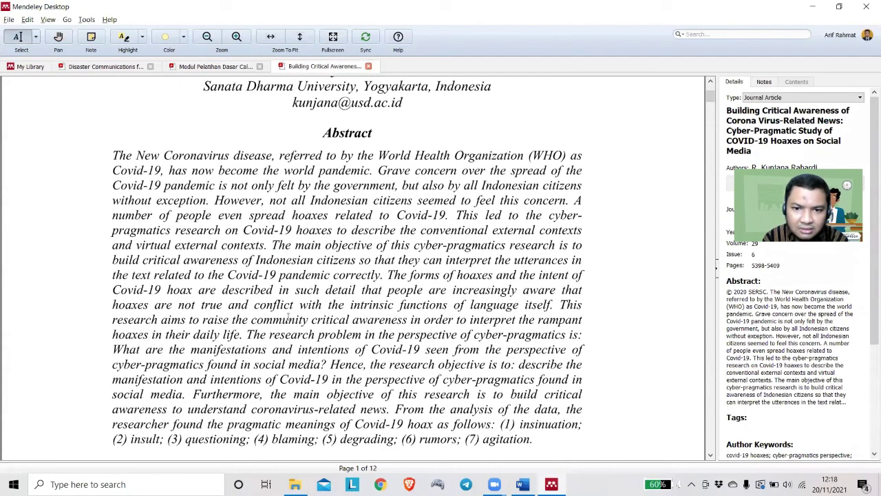
key(alt+Tab)
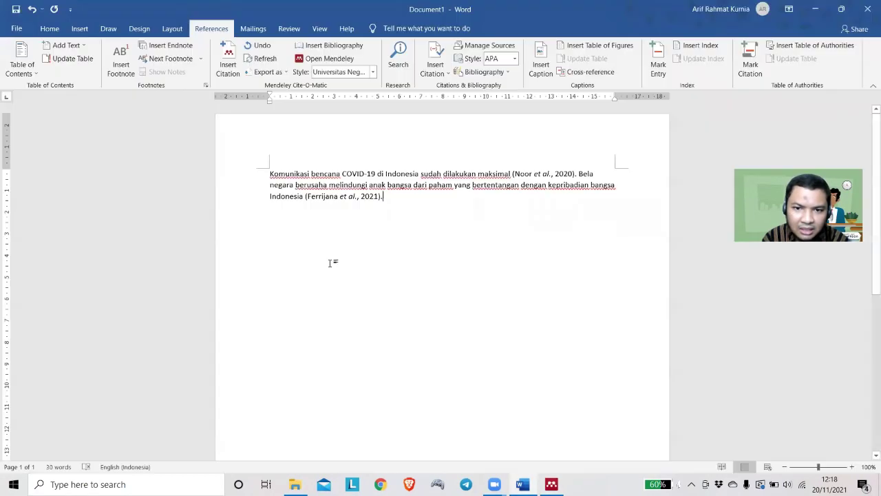
text(COVID-19)
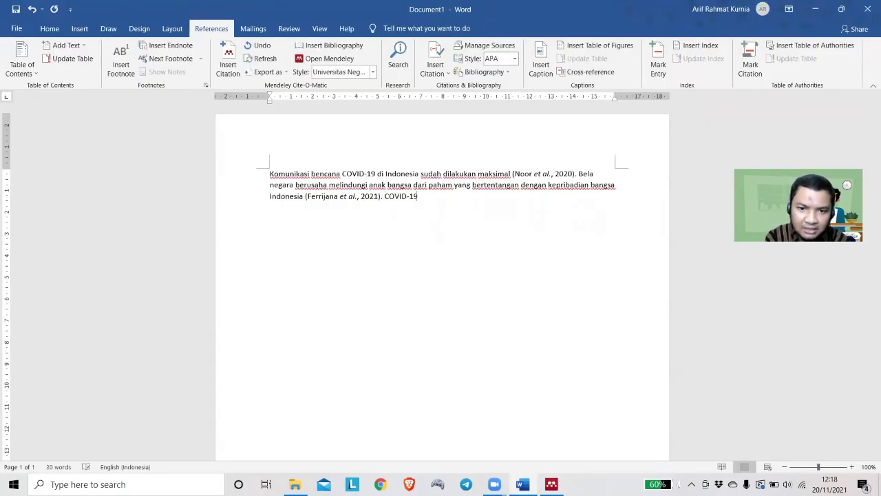
text( sudah menjadi pa)
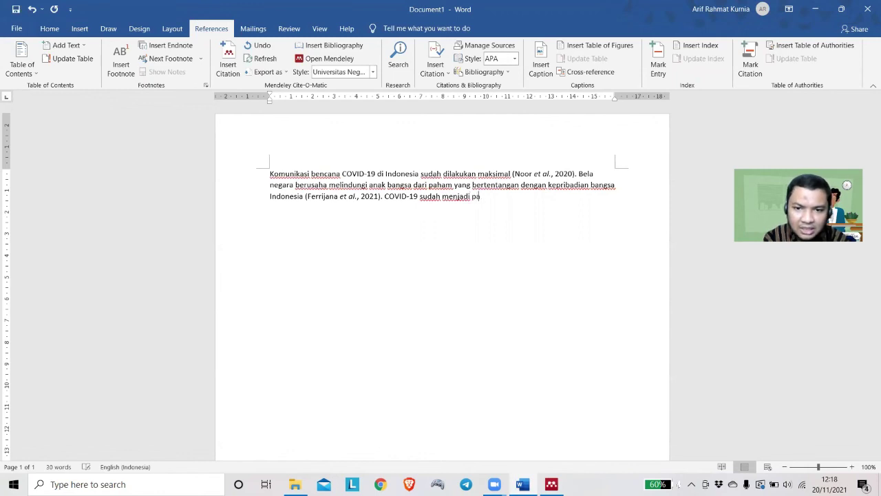
text(ndemic global)
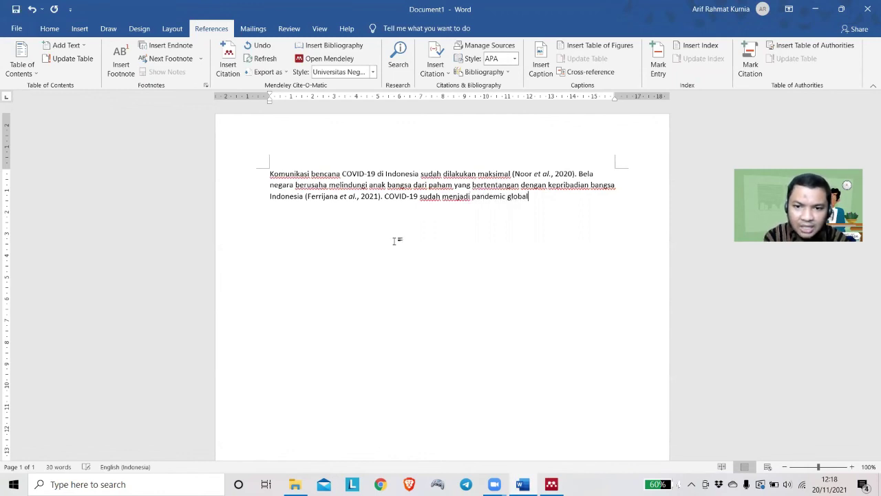
Cite the Building Critical Awareness article as (Kunjana Rahardi, 2020) using its copied title, adding a period
key(alt+Tab)
triple_click(743, 133)
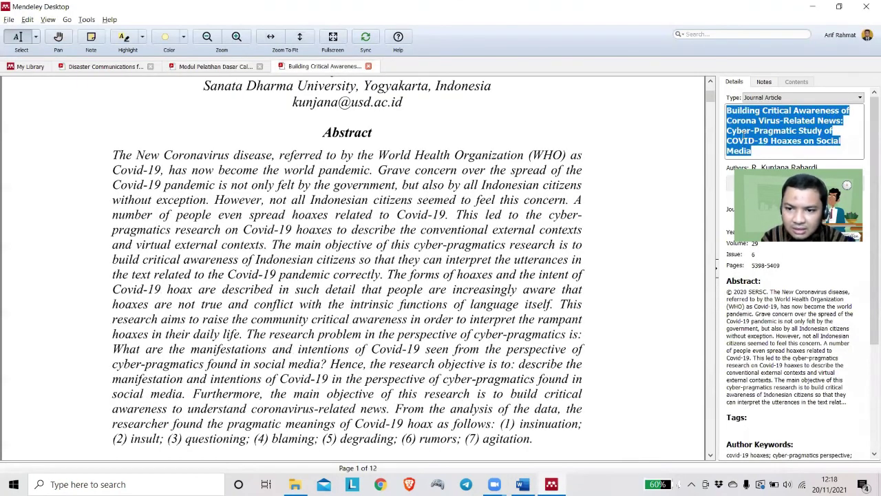
key(ctrl+c)
key(alt+Tab)
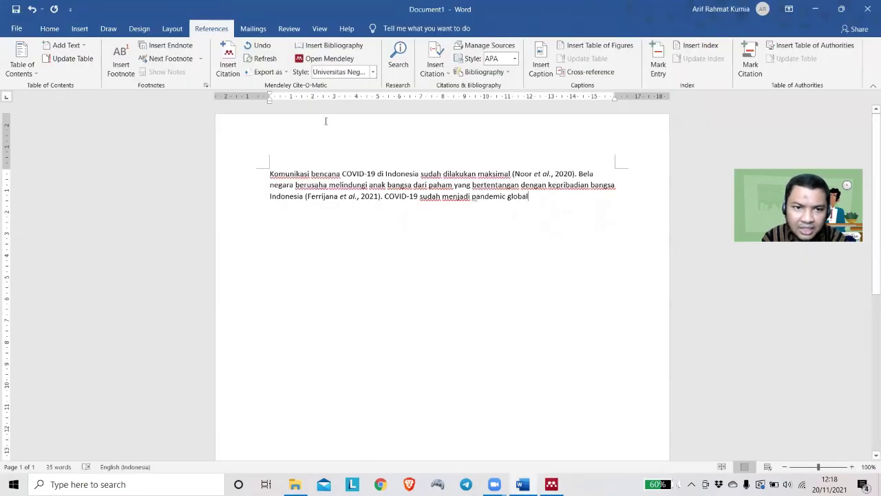
click(228, 63)
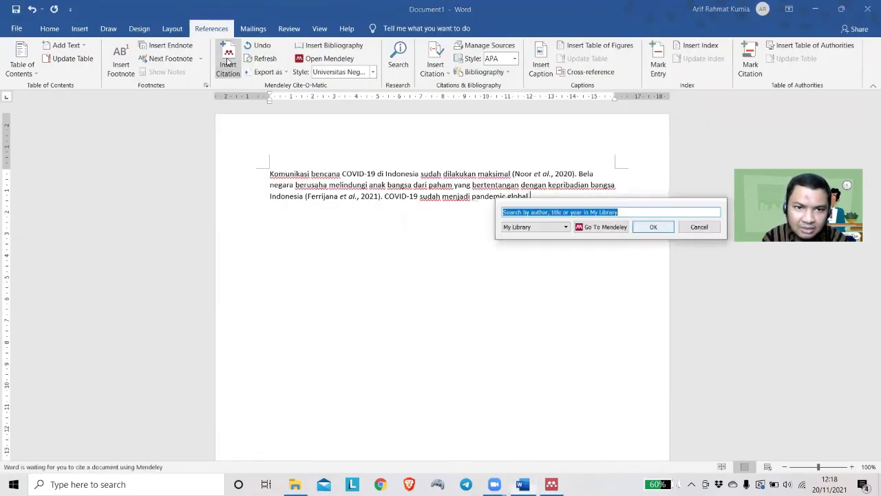
key(ctrl+v)
click(650, 318)
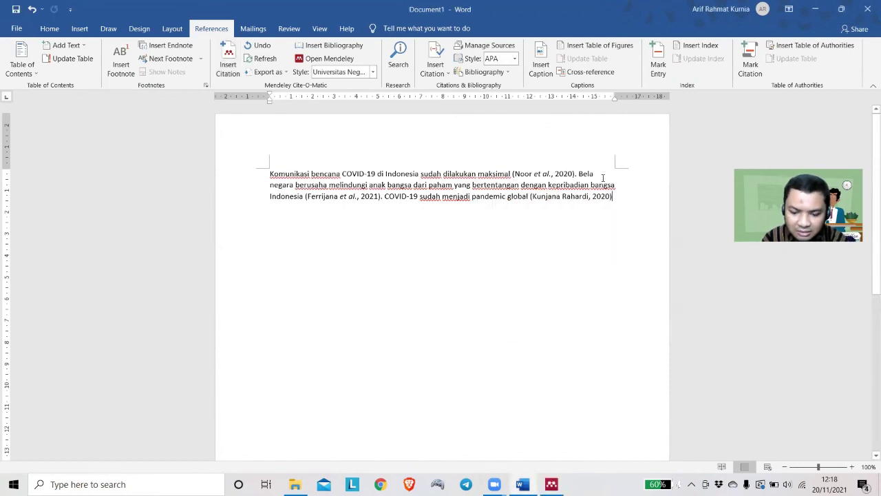
text(.)
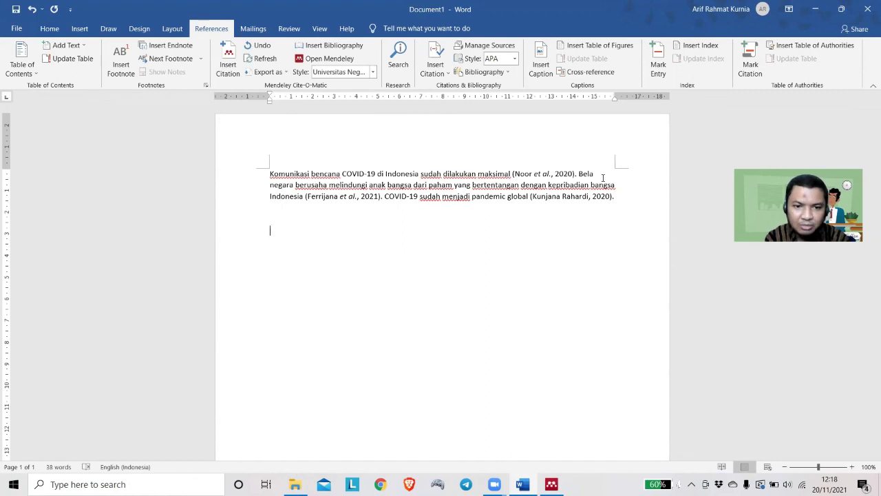
Type the heading 'Daftar Pustaka' and start a new line below it
text(Daftar Pustaka)
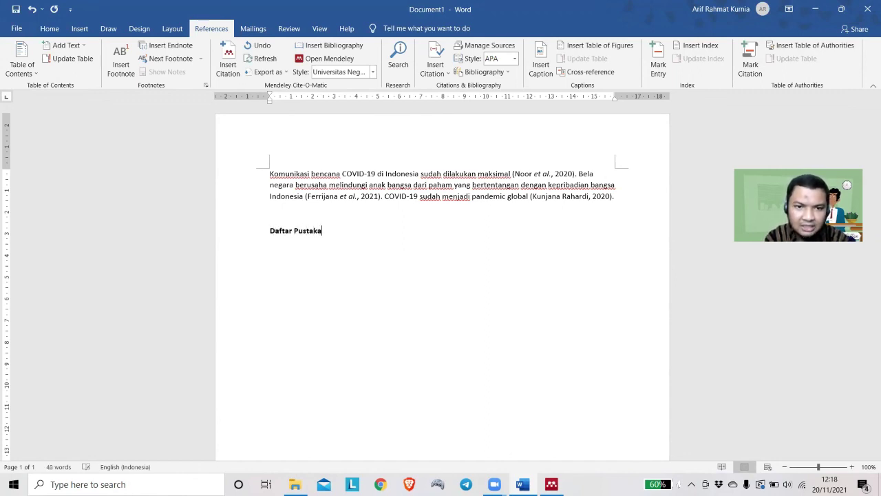
key(Return)
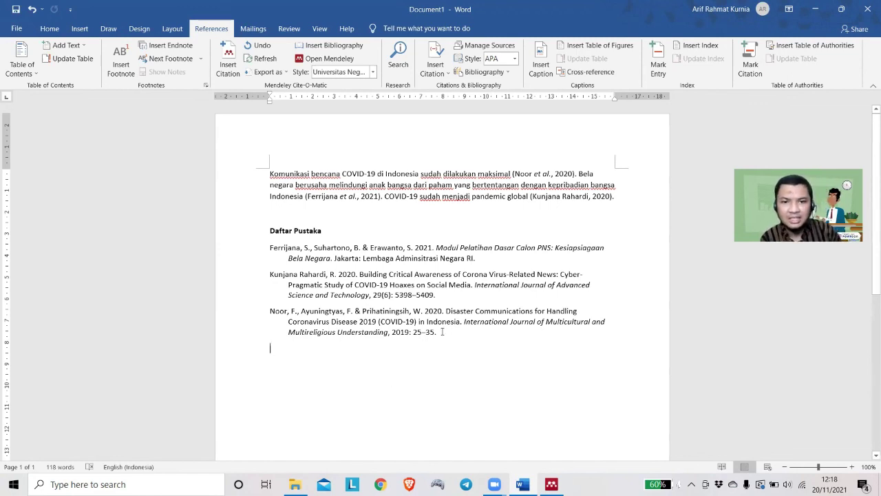
Switch the Mendeley citation style to Vancouver, after briefly trying American Medical Association
click(372, 71)
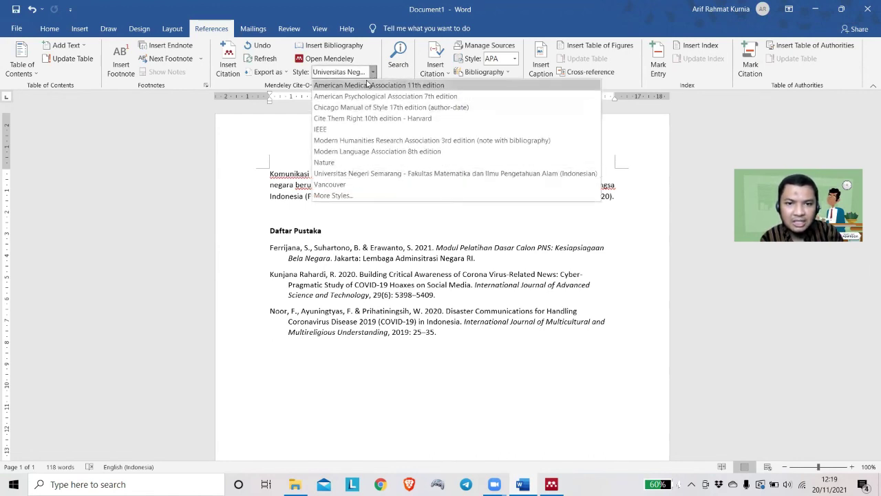
click(367, 85)
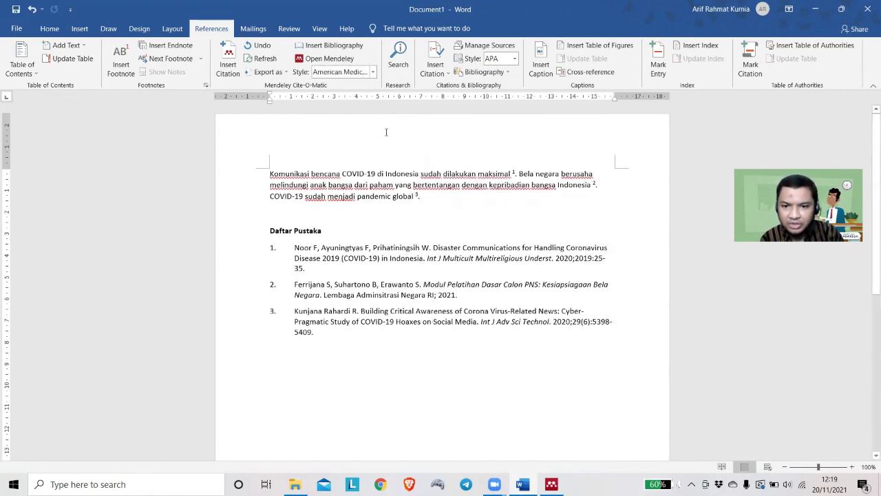
click(372, 71)
click(344, 186)
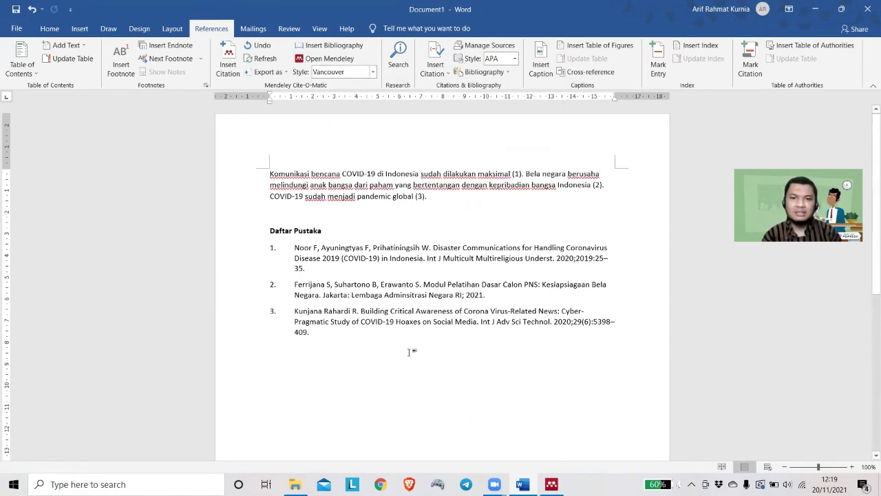